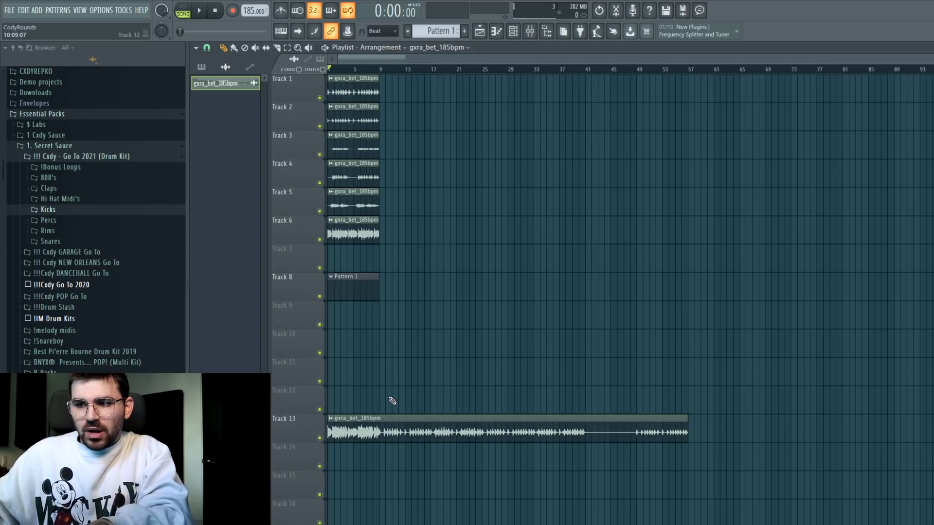
# Step: Delete the long gxra_bet_185bpm clip on Track 13 and play back the remaining eight-bar loop
pyautogui.rightClick(459, 432)
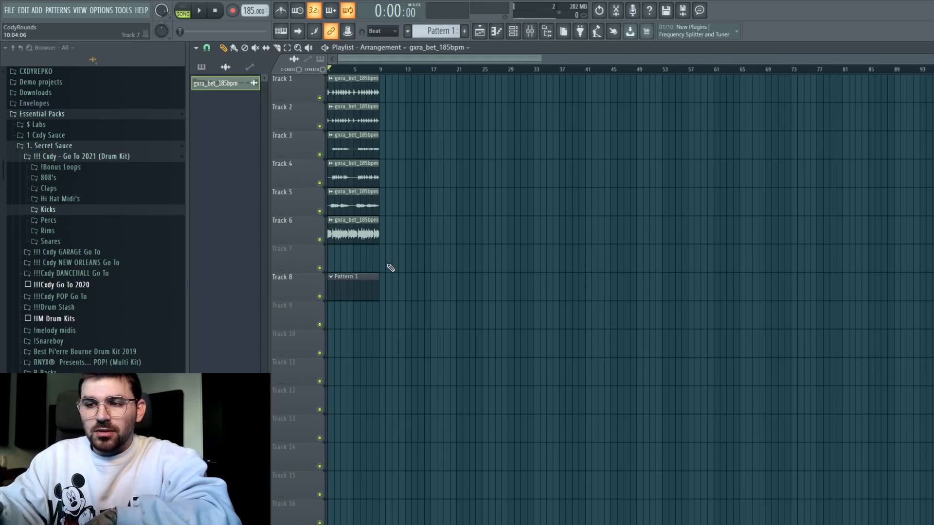
pyautogui.press('space')
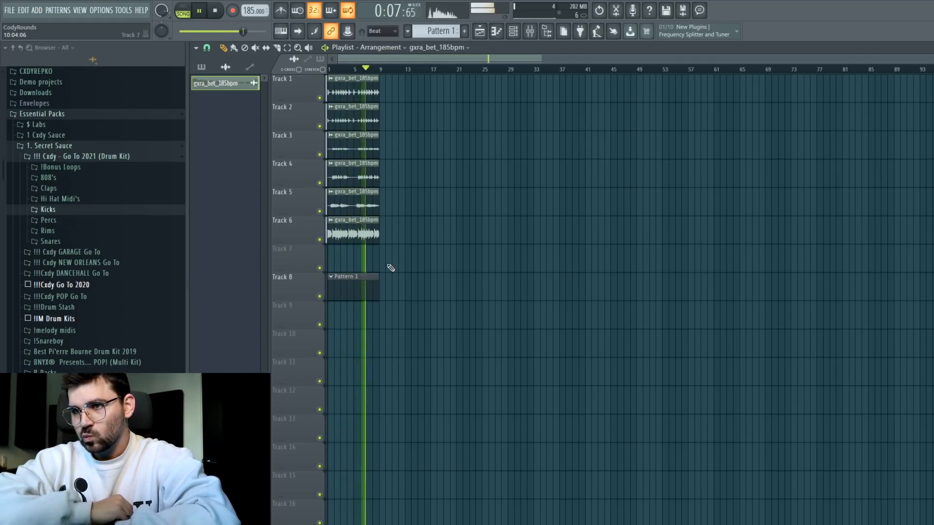
pyautogui.press('space')
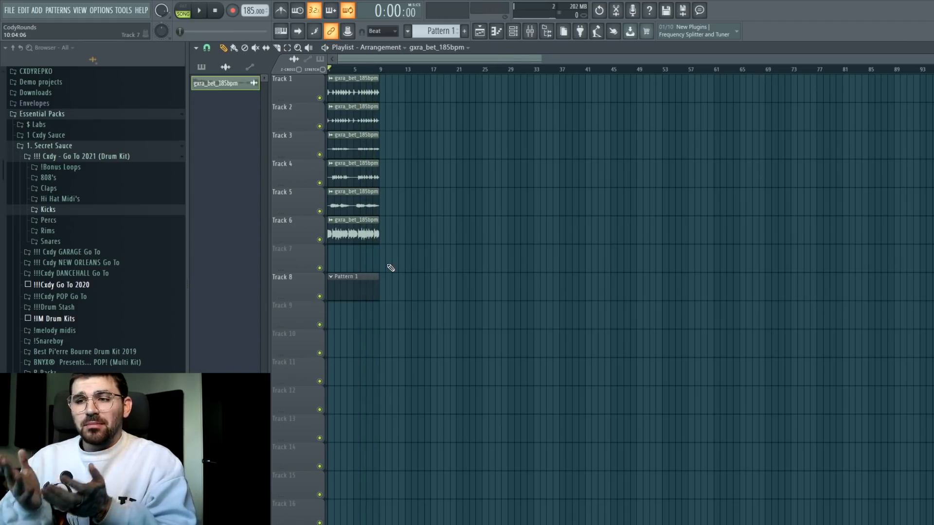
# Step: Duplicate the loop clips on Tracks 1 to 6 three times so they extend to bar 33
pyautogui.moveTo(384, 267); pyautogui.dragTo(285, 83)
pyautogui.hotkey('ctrl', 'b')
pyautogui.hotkey('ctrl', 'b')
pyautogui.hotkey('ctrl', 'b')
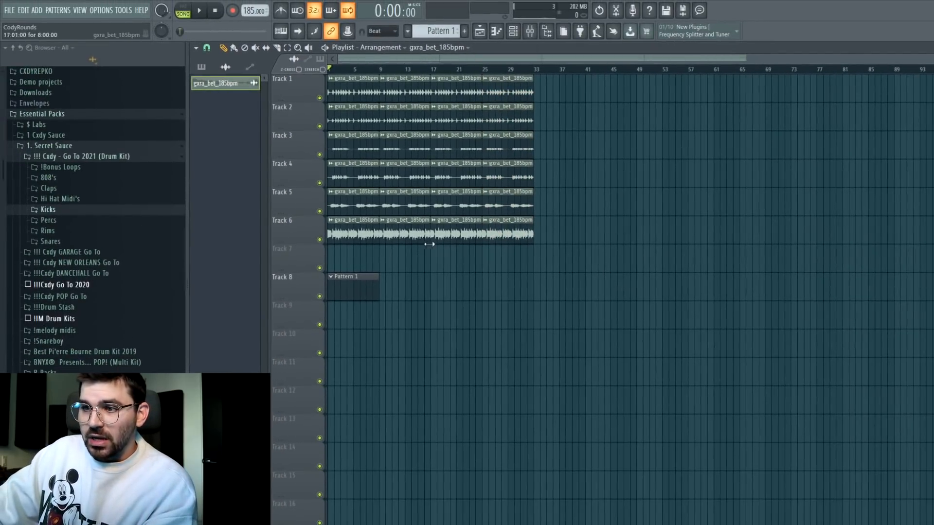
# Step: Remove the first eight-bar clips from Tracks 1, 4, 5 and 6 and preview the thinned-out intro
pyautogui.rightClick(360, 234)
pyautogui.rightClick(363, 206)
pyautogui.rightClick(360, 178)
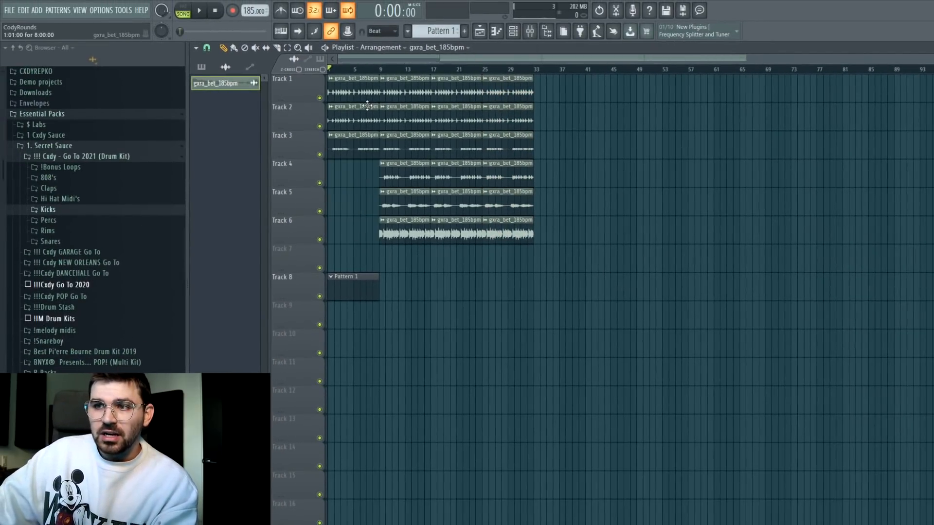
pyautogui.rightClick(360, 92)
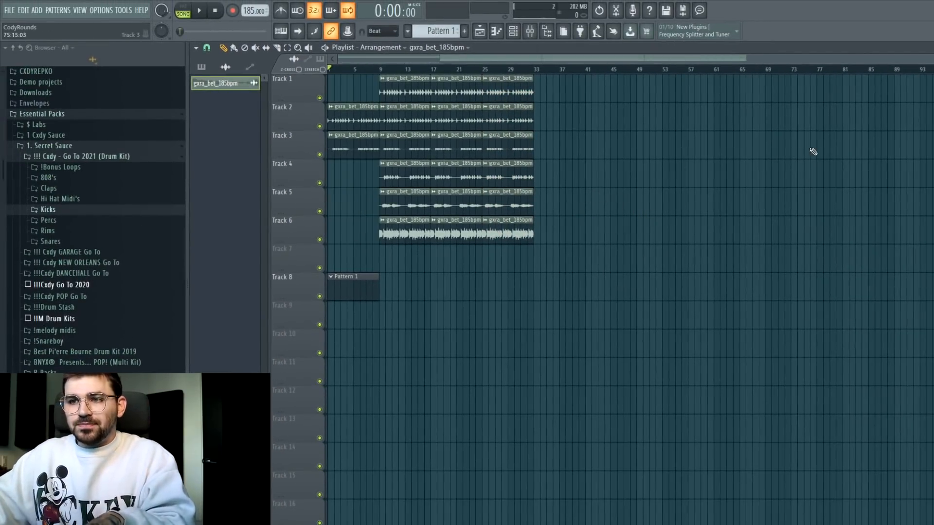
pyautogui.press('space')
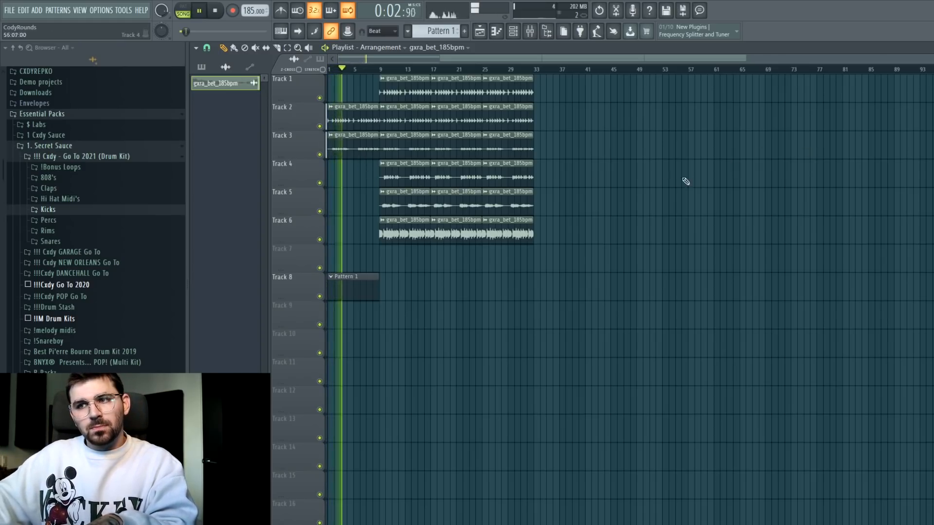
pyautogui.press('space')
# Step: Rework the layers so bars 1–9 hold only the Track 1 and 4 clips and bars 9–17 leave those two tracks empty
pyautogui.rightClick(369, 149)
pyautogui.click(386, 173)
pyautogui.click(331, 174)
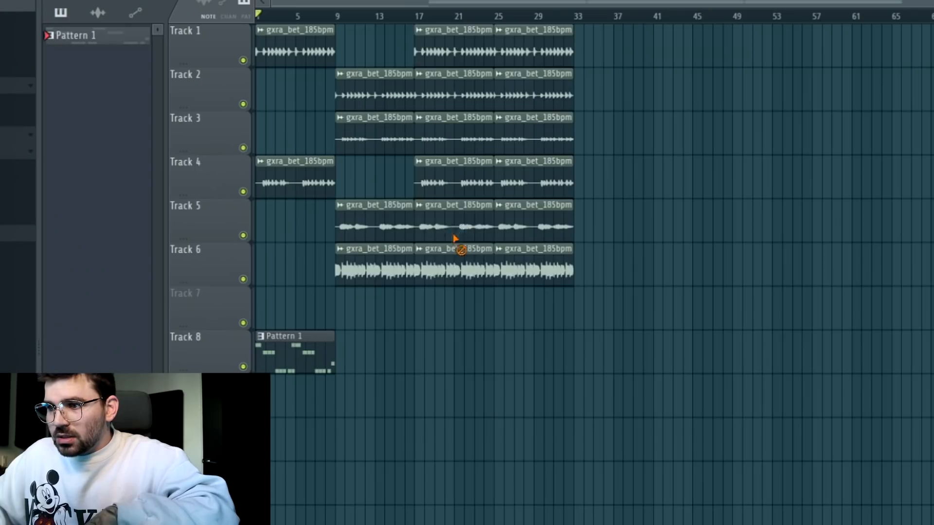
# Step: Delete the Track 5 and Track 6 clips from bar 17 onward
pyautogui.rightClick(456, 220)
pyautogui.rightClick(457, 204)
pyautogui.rightClick(537, 269)
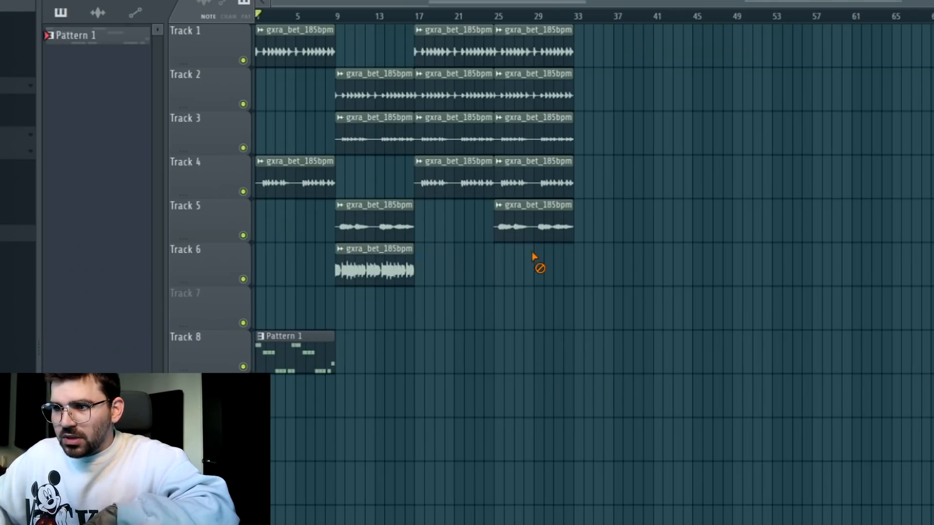
pyautogui.rightClick(542, 228)
# Step: Move the Pattern 1 clip on Track 8 to bar 9 and duplicate it twice up to bar 33
pyautogui.click(302, 351)
pyautogui.moveTo(295, 354); pyautogui.dragTo(375, 354)
pyautogui.hotkey('ctrl', 'b')
pyautogui.hotkey('ctrl', 'b')
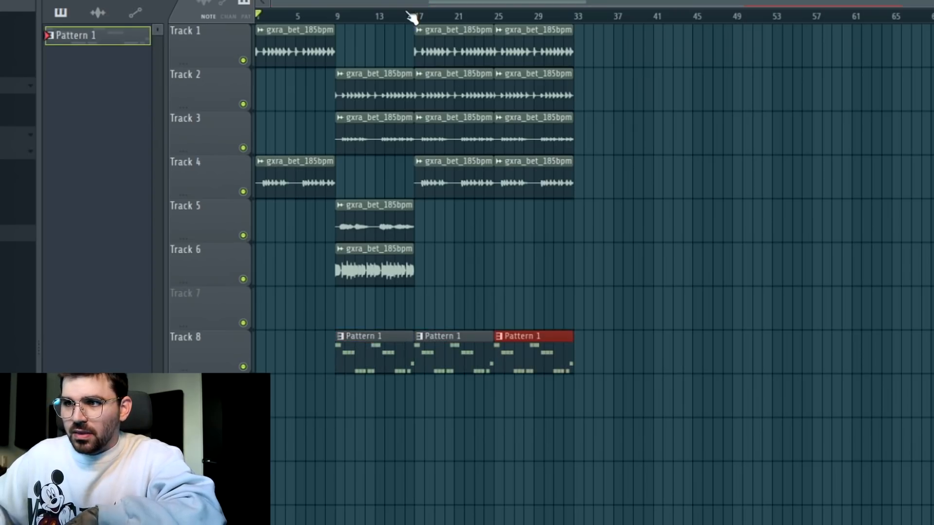
# Step: Set the timeline selection to bars 17–25 and delete the Track 4 clip within it
pyautogui.moveTo(414, 16); pyautogui.dragTo(577, 49)
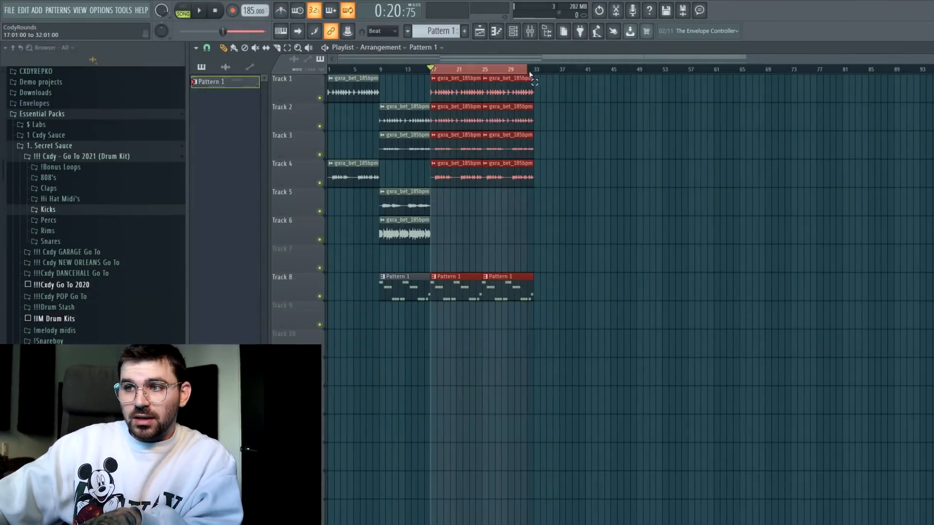
pyautogui.moveTo(530, 74); pyautogui.dragTo(489, 77)
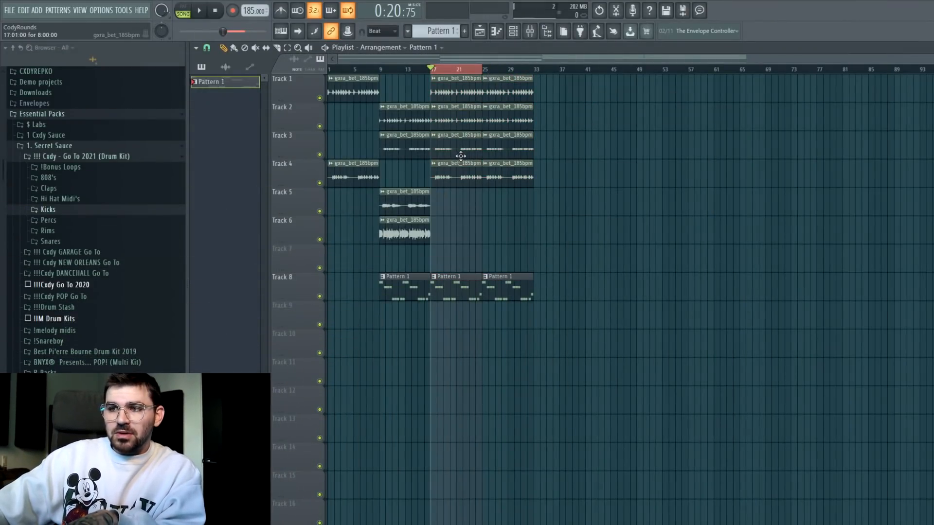
pyautogui.hotkey('ctrl', 'z')
pyautogui.rightClick(437, 174)
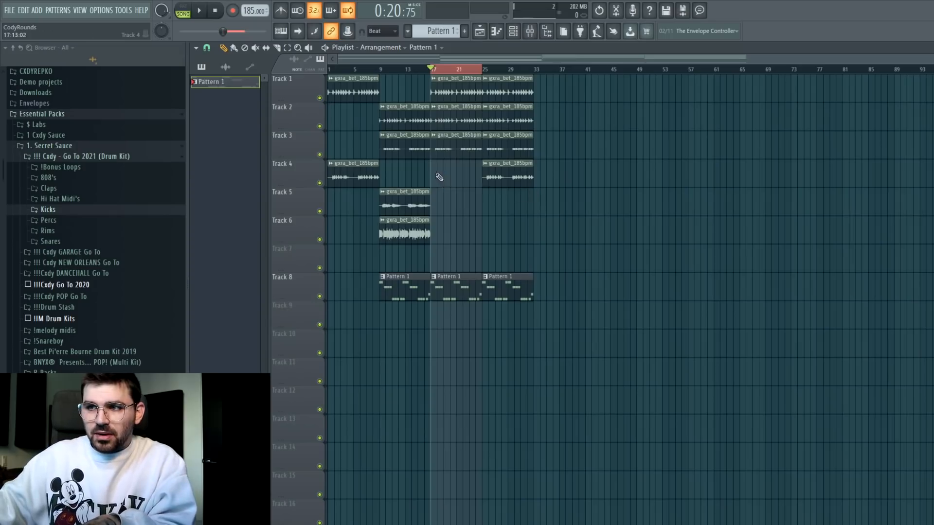
# Step: Duplicate the last Track 2 clip twice so the track extends to bar 49
pyautogui.moveTo(519, 185); pyautogui.dragTo(512, 80)
pyautogui.keyDown('ctrl'); pyautogui.click(670, 125); pyautogui.keyUp('ctrl')
pyautogui.keyDown('ctrl'); pyautogui.click(656, 142); pyautogui.keyUp('ctrl')
pyautogui.keyDown('ctrl'); pyautogui.click(526, 90); pyautogui.keyUp('ctrl')
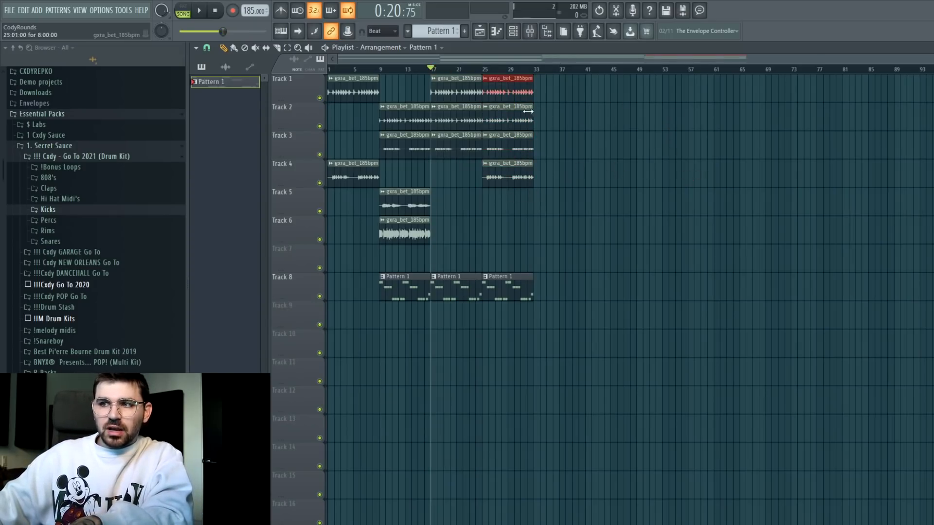
pyautogui.keyDown('ctrl'); pyautogui.click(528, 112); pyautogui.keyUp('ctrl')
pyautogui.hotkey('ctrl', 'b')
pyautogui.hotkey('ctrl', 'b')
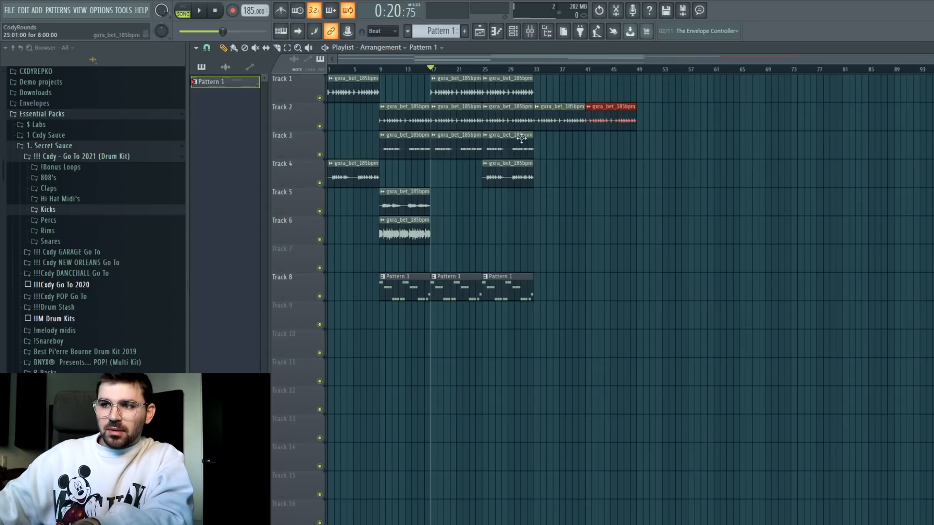
# Step: Duplicate the last clips of Tracks 3 and 4 twice each and delete their copies at bar 33
pyautogui.keyDown('ctrl'); pyautogui.click(521, 138); pyautogui.keyUp('ctrl')
pyautogui.hotkey('ctrl', 'b')
pyautogui.hotkey('ctrl', 'b')
pyautogui.rightClick(556, 142)
pyautogui.keyDown('ctrl'); pyautogui.click(533, 172); pyautogui.keyUp('ctrl')
pyautogui.hotkey('ctrl', 'b')
pyautogui.hotkey('ctrl', 'b')
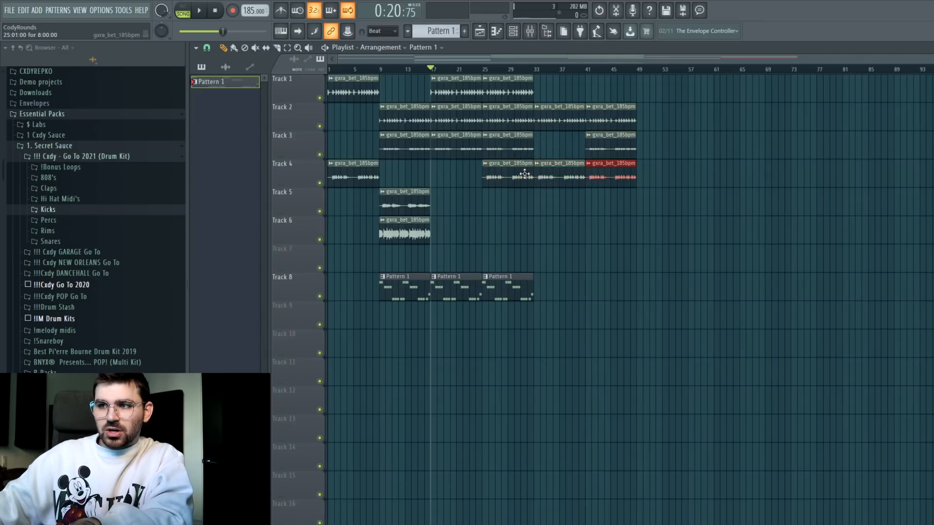
pyautogui.rightClick(560, 177)
pyautogui.keyDown('ctrl'); pyautogui.click(658, 263); pyautogui.keyUp('ctrl')
# Step: Play the arrangement from bar 17 and skip ahead to hear the section from bar 32
pyautogui.press('space')
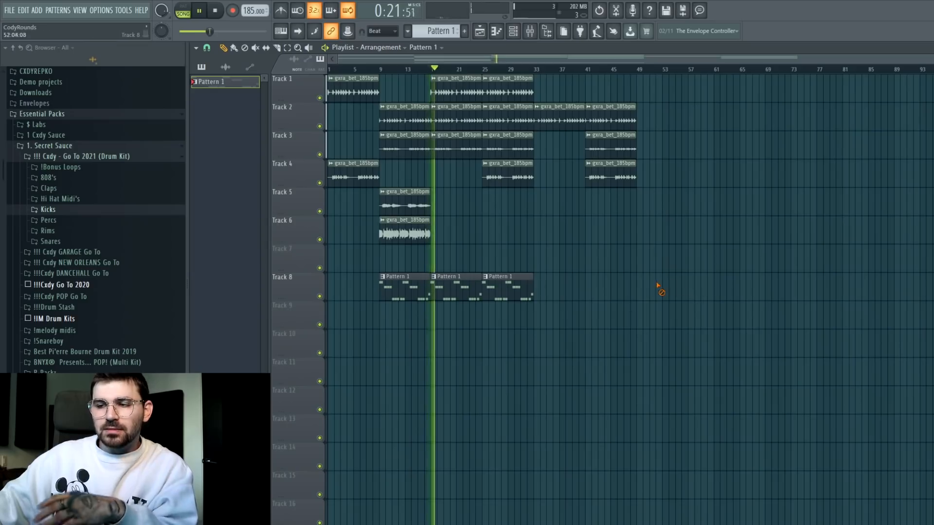
pyautogui.click(476, 70)
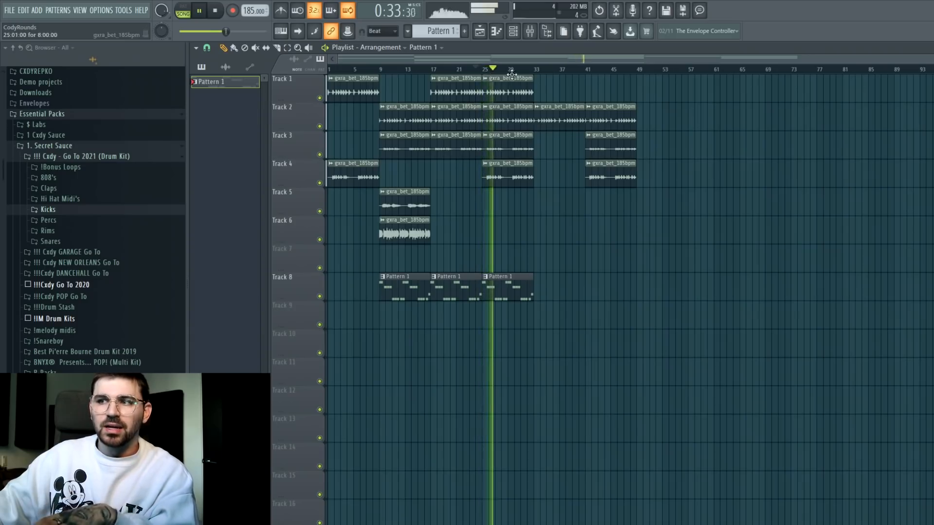
pyautogui.click(531, 72)
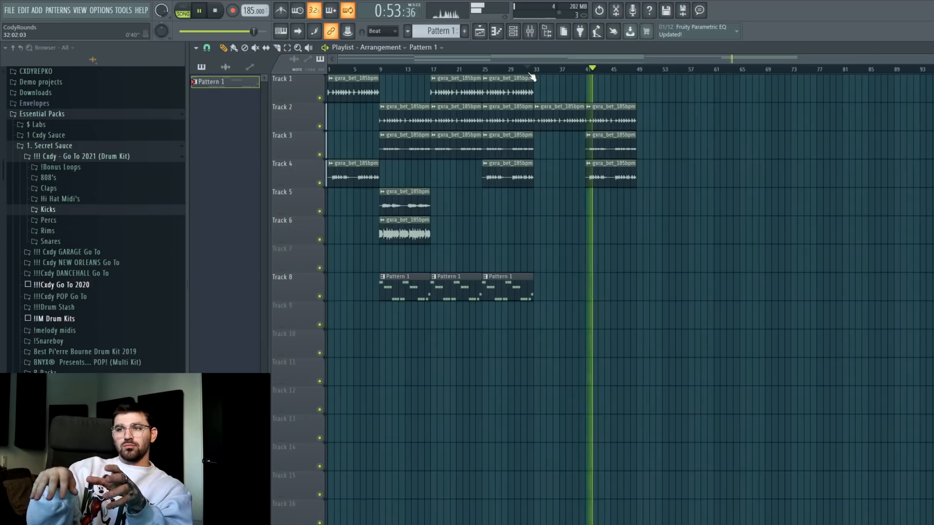
pyautogui.press('space')
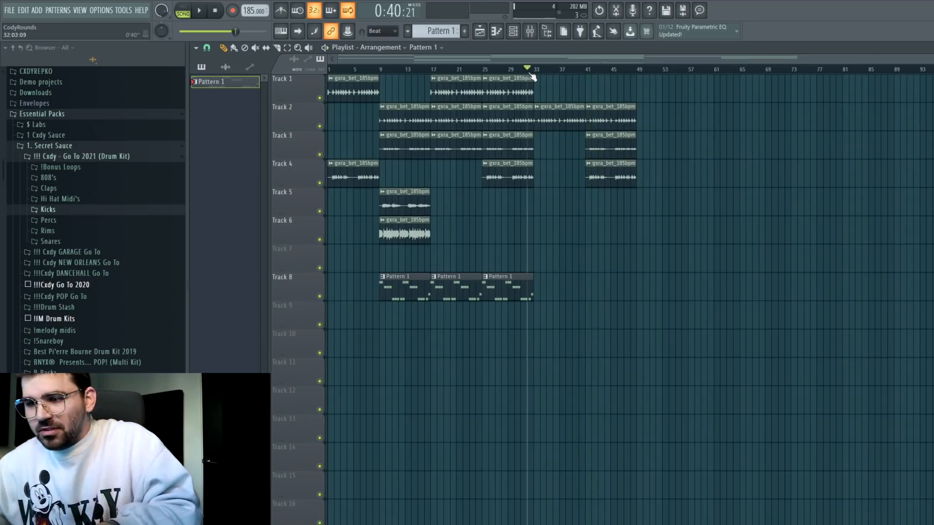
# Step: Keep a single Pattern 1 clip on Track 8, move it to bar 1 and duplicate it five times up to bar 49
pyautogui.rightClick(424, 285)
pyautogui.rightClick(491, 290)
pyautogui.moveTo(464, 287); pyautogui.dragTo(360, 287)
pyautogui.keyDown('ctrl'); pyautogui.click(360, 288); pyautogui.keyUp('ctrl')
pyautogui.hotkey('ctrl', 'b')
pyautogui.hotkey('ctrl', 'b')
pyautogui.hotkey('ctrl', 'b')
pyautogui.hotkey('ctrl', 'b')
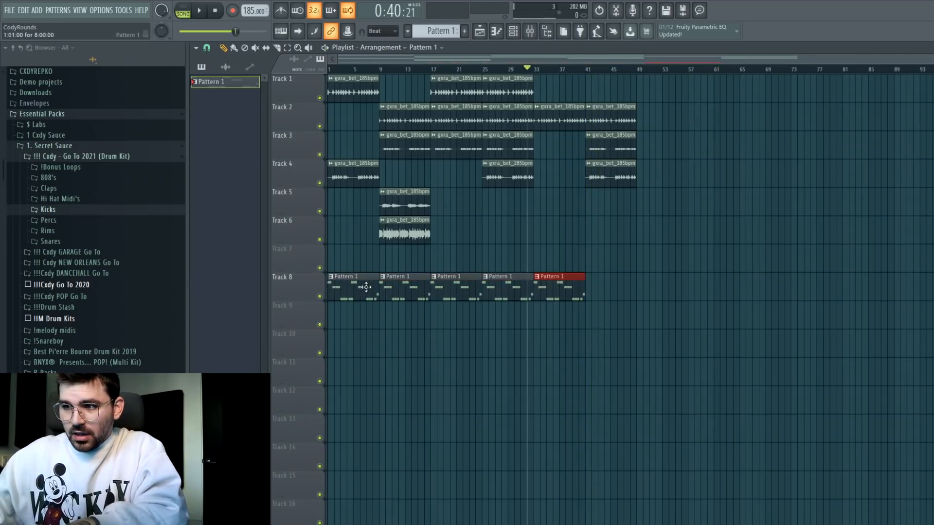
pyautogui.hotkey('ctrl', 'b')
pyautogui.keyDown('ctrl'); pyautogui.click(742, 330); pyautogui.keyUp('ctrl')
pyautogui.moveTo(387, 69); pyautogui.dragTo(329, 69)
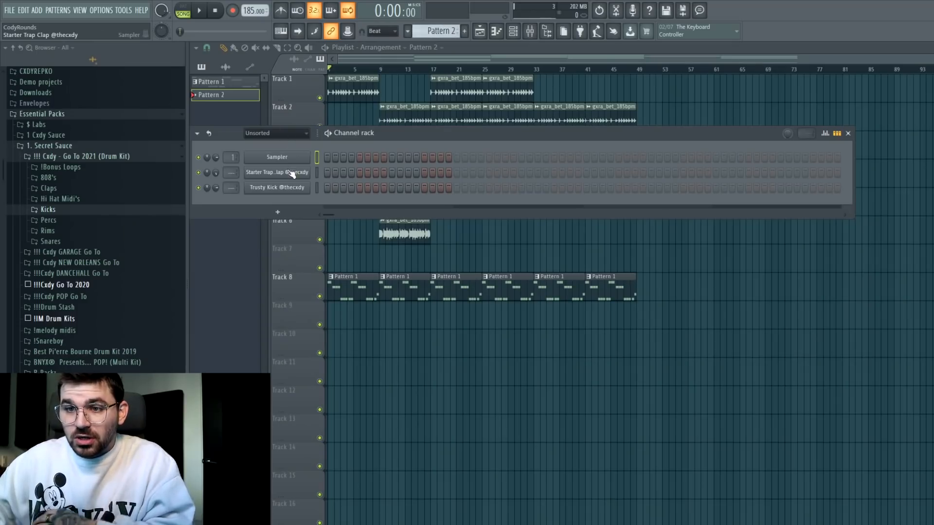
pyautogui.click(47, 189)
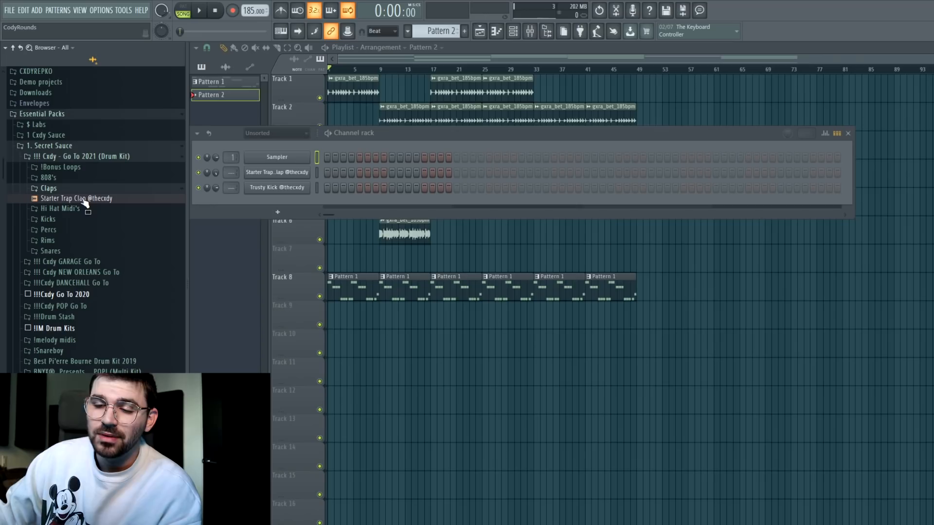
pyautogui.click(83, 200)
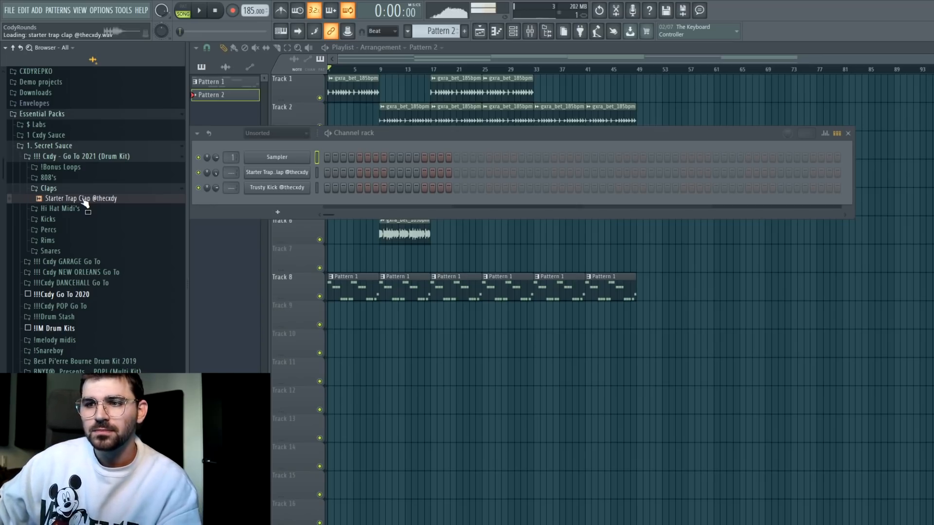
pyautogui.moveTo(85, 203); pyautogui.dragTo(299, 172)
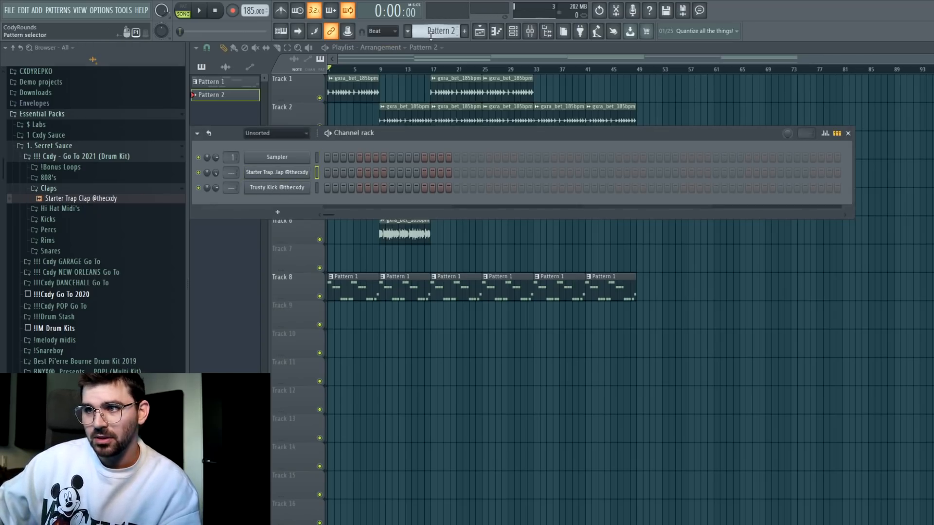
# Step: Switch the channel rack to Pattern 1 and play the song from the start
pyautogui.scroll(-1, 432, 34)
pyautogui.scroll(1, 424, 35)
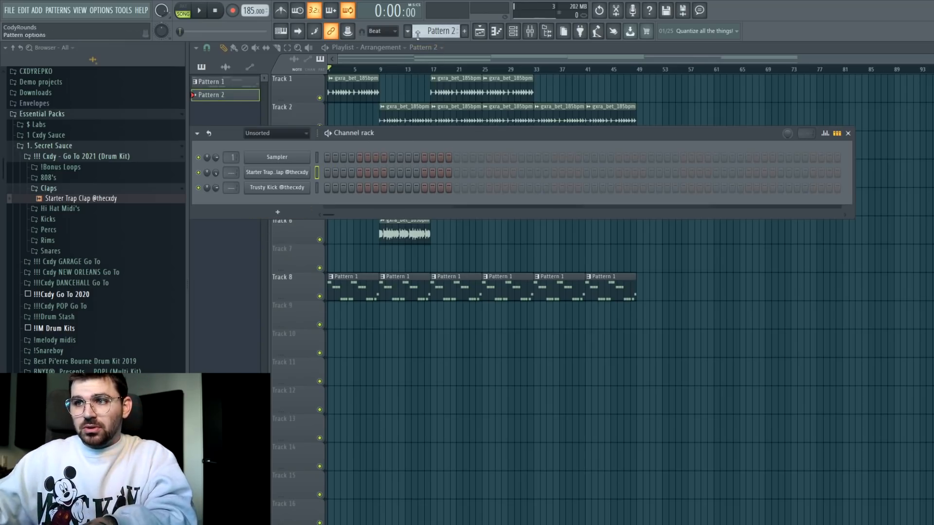
pyautogui.scroll(-1, 438, 34)
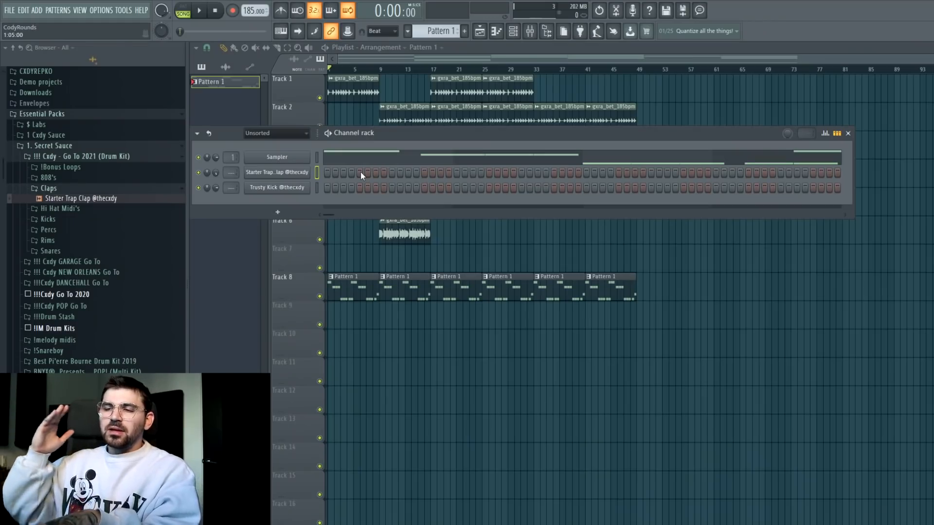
pyautogui.press('space')
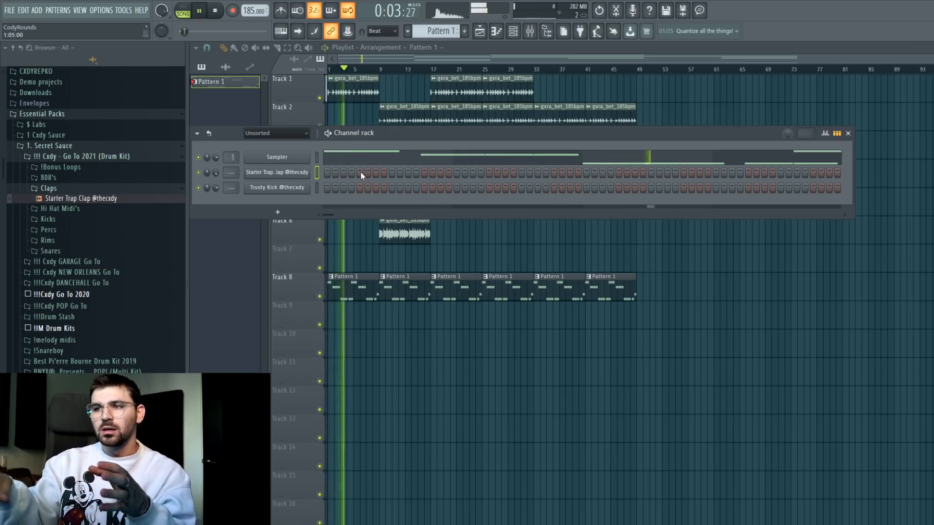
pyautogui.press('space')
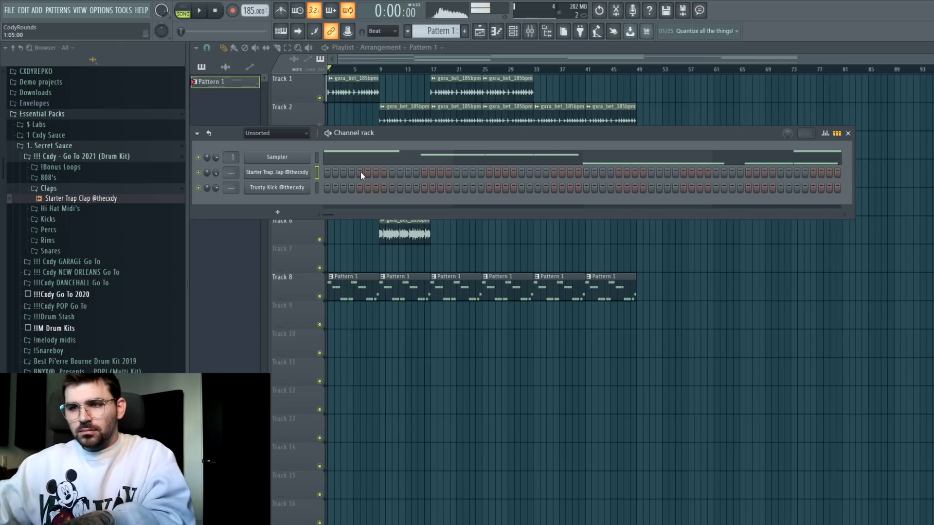
pyautogui.press('space')
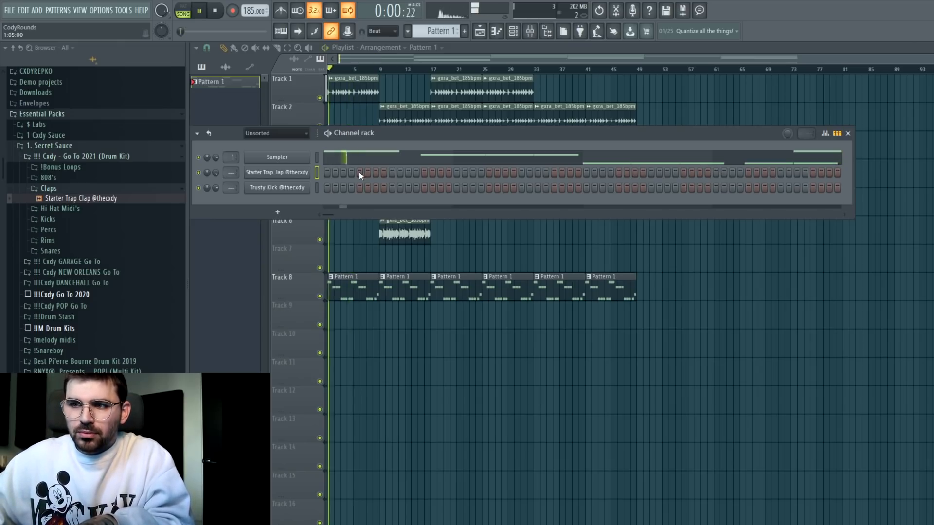
pyautogui.press('space')
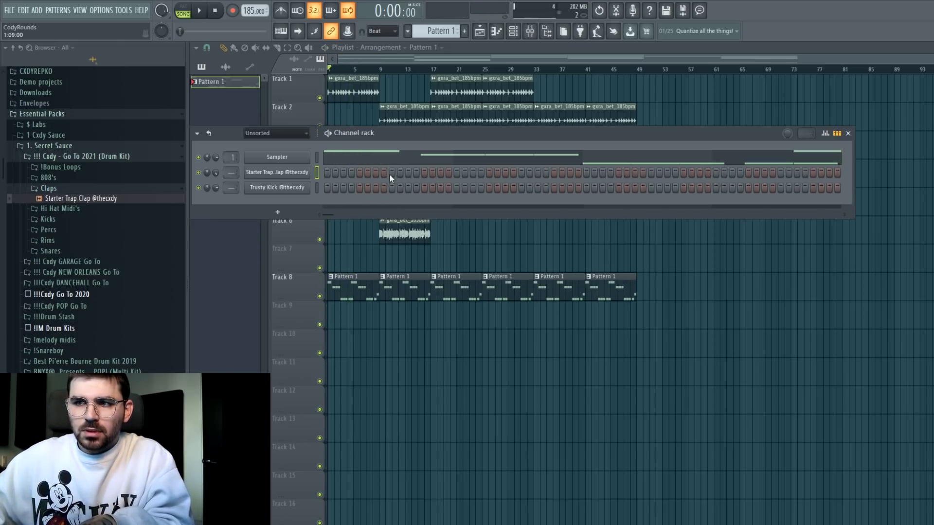
# Step: Place clap hits on steps 7 and 13 of the Starter Trap Clap channel and open them in the piano roll
pyautogui.click(376, 172)
pyautogui.rightClick(304, 173)
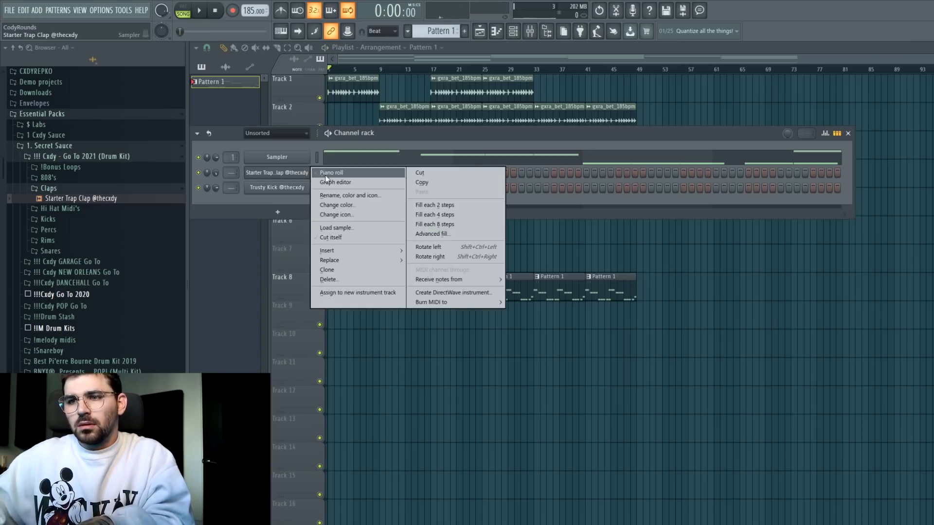
pyautogui.click(334, 179)
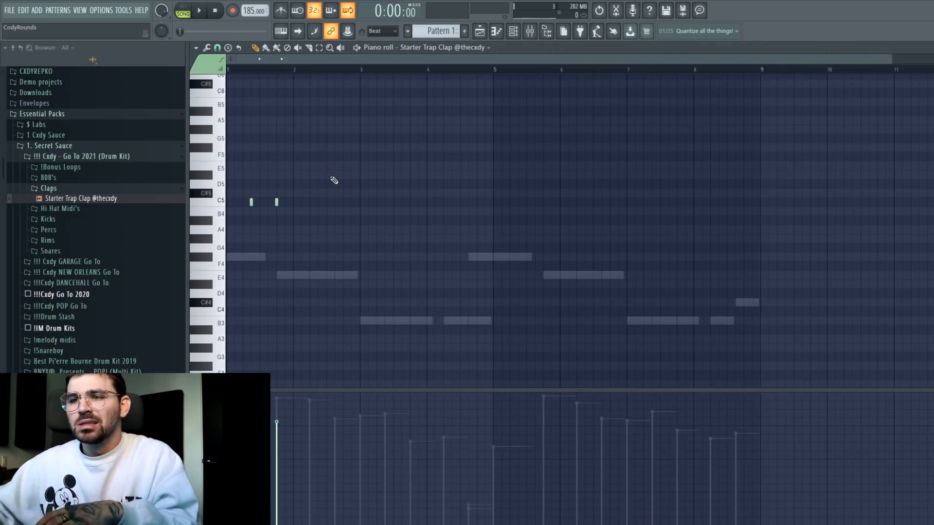
# Step: Duplicate the two clap notes into bar 2, delete the first copied hit and select all the clap notes
pyautogui.press('space')
pyautogui.hotkey('ctrl', 'a')
pyautogui.hotkey('ctrl', 'b')
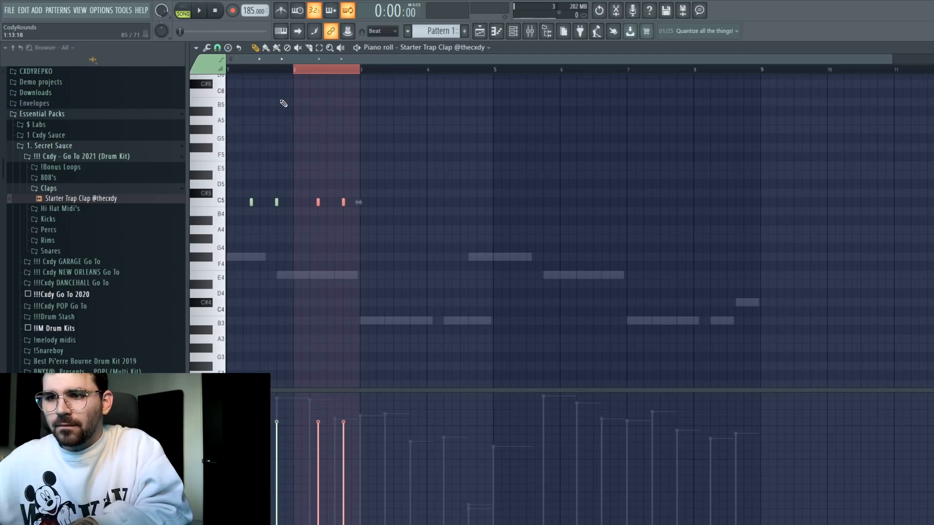
pyautogui.rightClick(317, 202)
pyautogui.hotkey('ctrl', 'a')
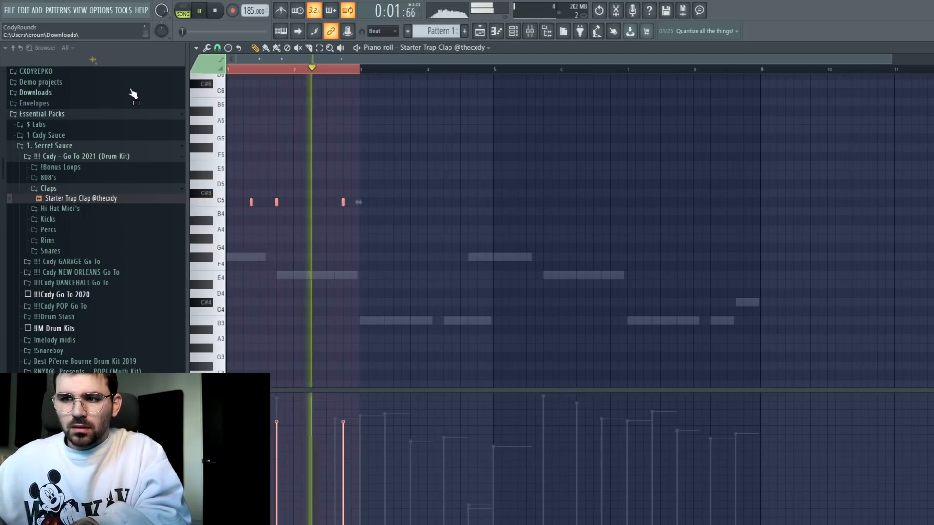
# Step: Duplicate the selected clap phrase through bar 8 and add an extra clap shortly after the last hit of bars 4 and 8
pyautogui.hotkey('ctrl', 'b')
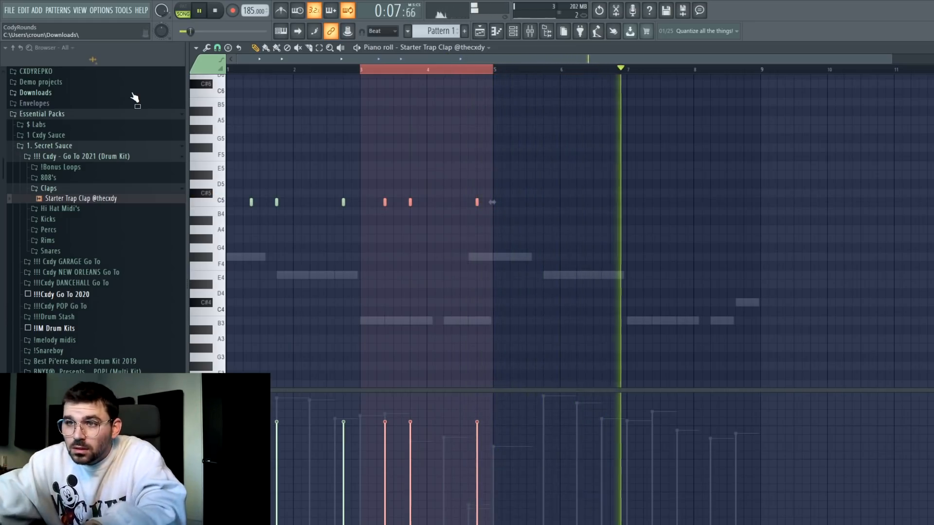
pyautogui.hotkey('ctrl', 'b')
pyautogui.hotkey('ctrl', 'b')
pyautogui.hotkey('ctrl', 'd')
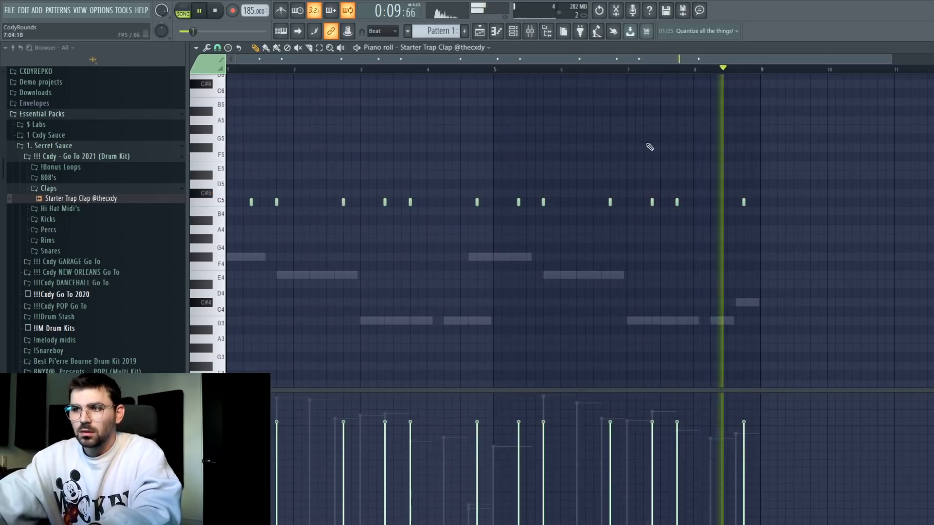
pyautogui.click(483, 203)
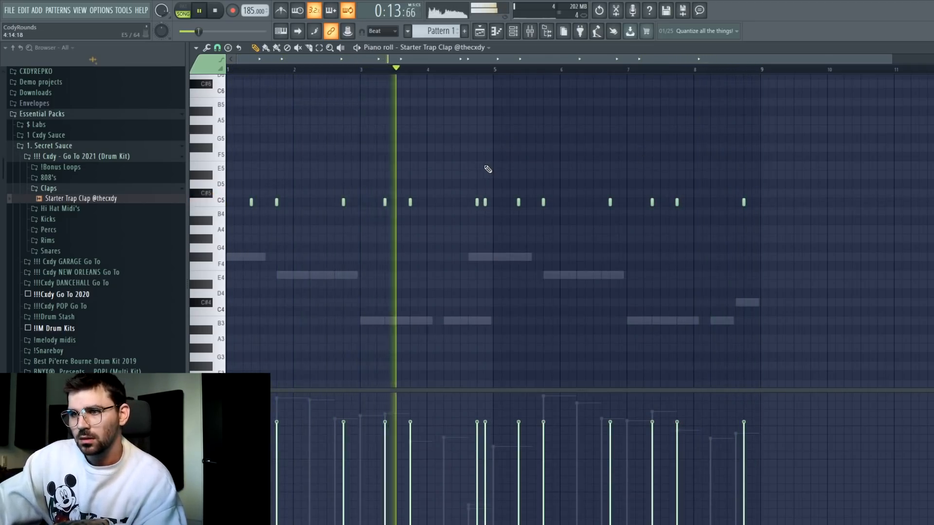
pyautogui.press('space')
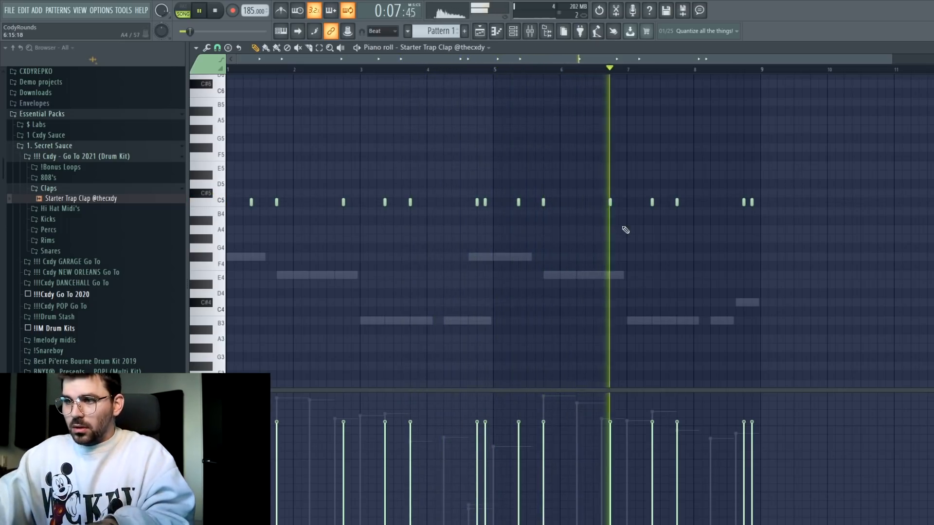
# Step: Add four rapid clap hits leading into the last clap of bar 6, ramp their velocities upward and play the roll back
pyautogui.press('space')
pyautogui.click(594, 202)
pyautogui.click(597, 202)
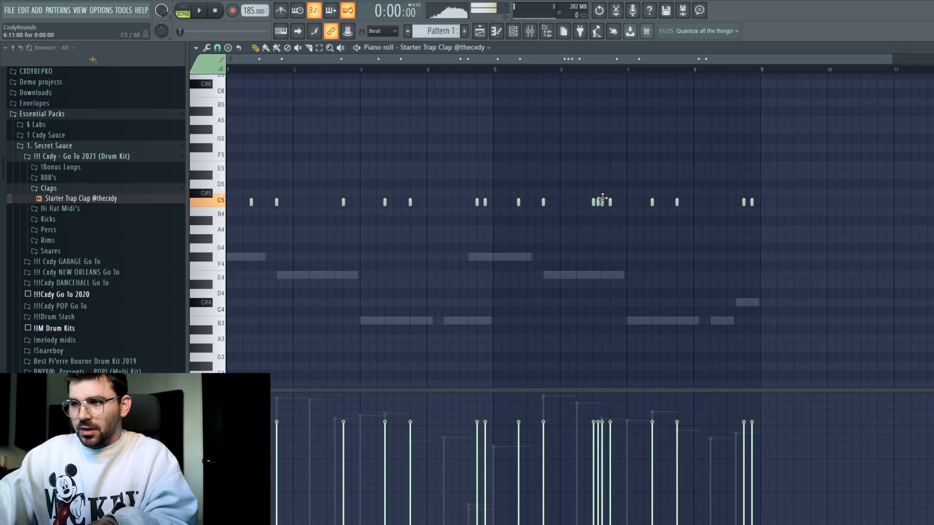
pyautogui.moveTo(610, 203); pyautogui.dragTo(545, 233)
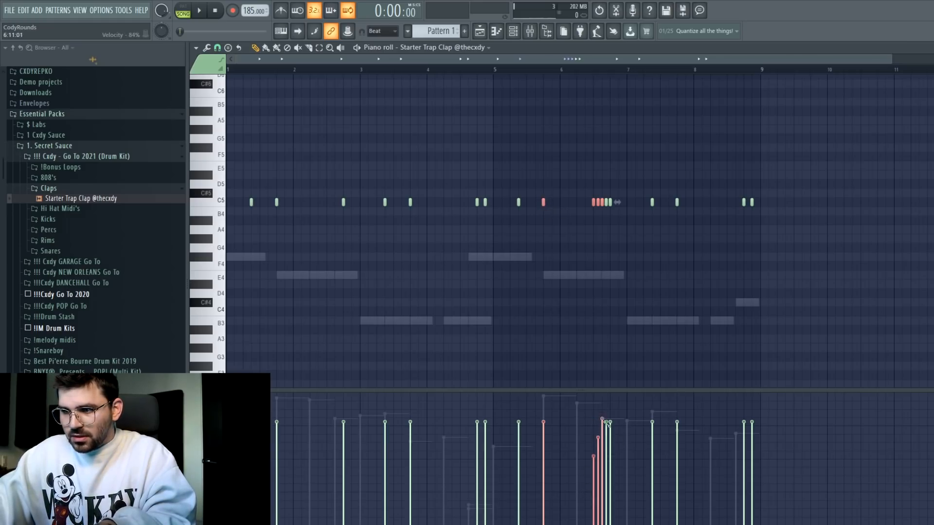
pyautogui.keyDown('ctrl'); pyautogui.click(605, 234); pyautogui.keyUp('ctrl')
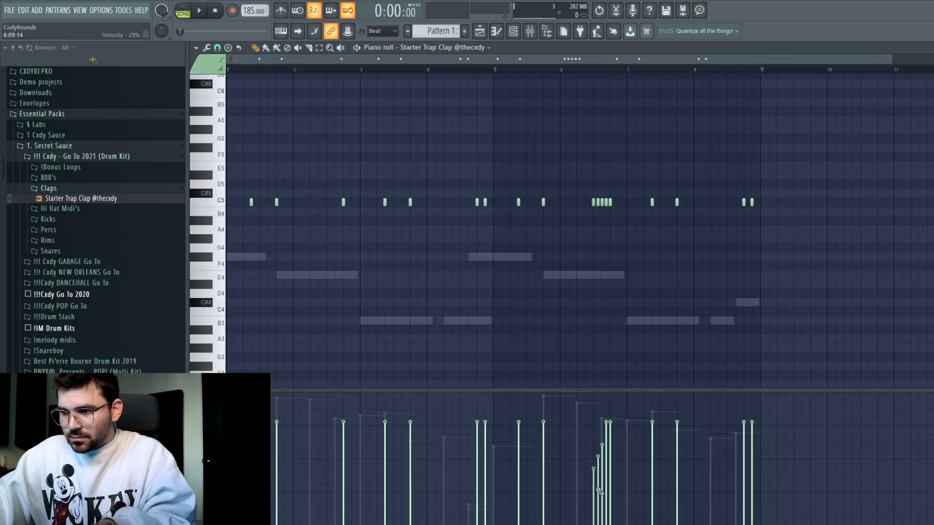
pyautogui.press('space')
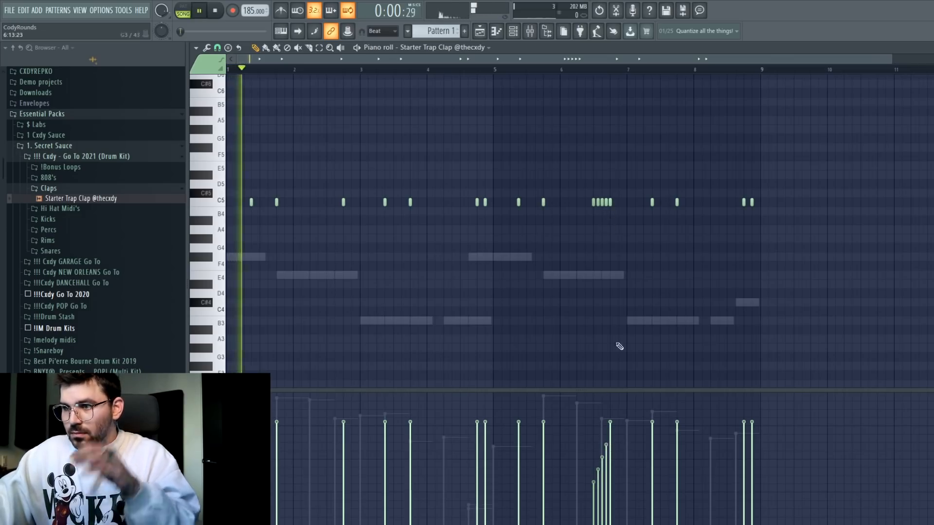
pyautogui.click(556, 71)
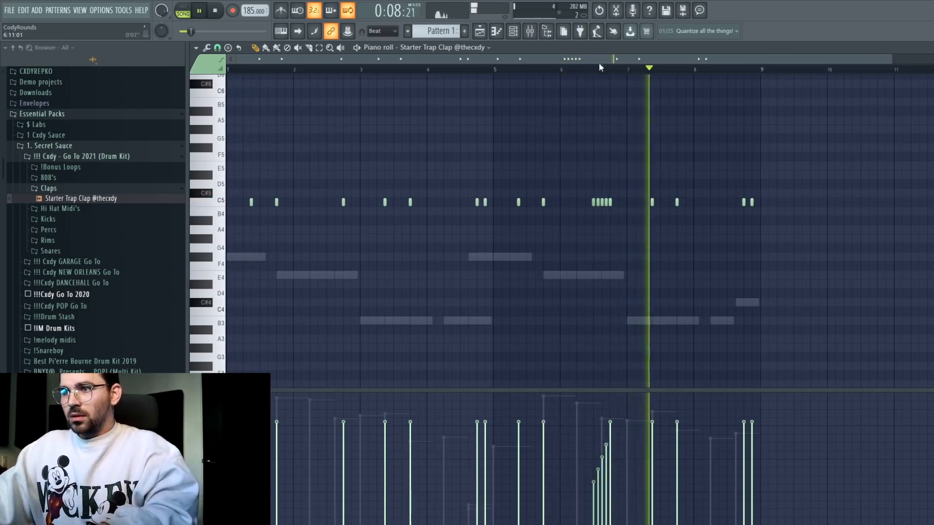
# Step: Fill the bar 6 clap roll with denser hits at a finer snap and shape their velocities into a rising ramp
pyautogui.press('space')
pyautogui.scroll(5, 618, 73)
pyautogui.moveTo(540, 208); pyautogui.dragTo(540, 208)
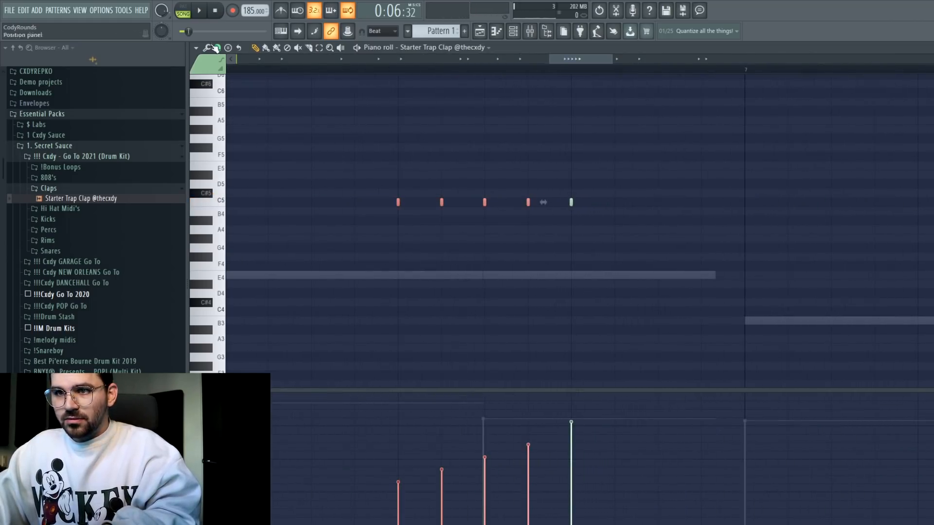
pyautogui.click(217, 47)
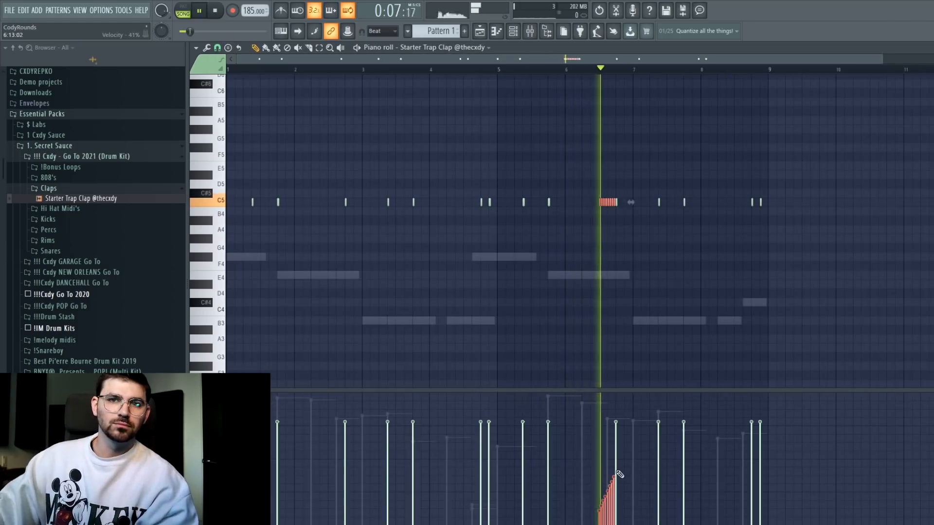
pyautogui.keyDown('ctrl'); pyautogui.click(576, 313); pyautogui.keyUp('ctrl')
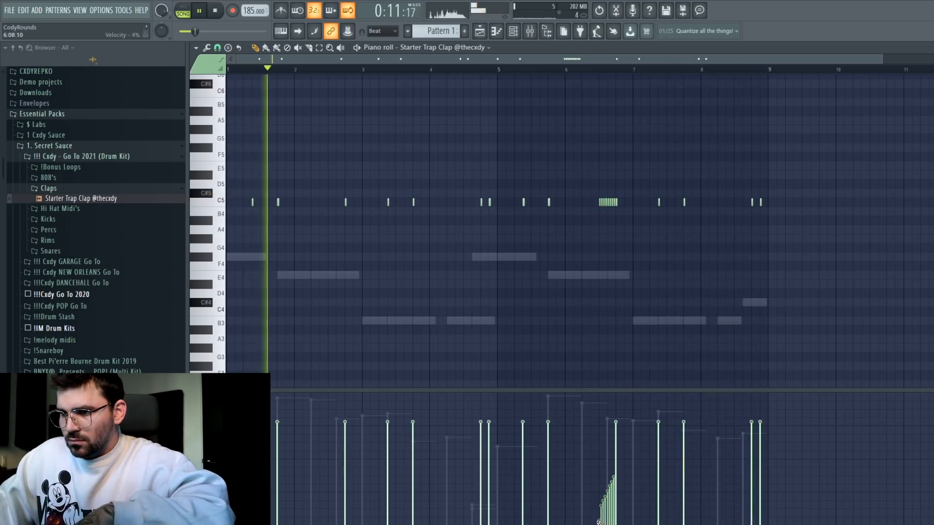
pyautogui.press('space')
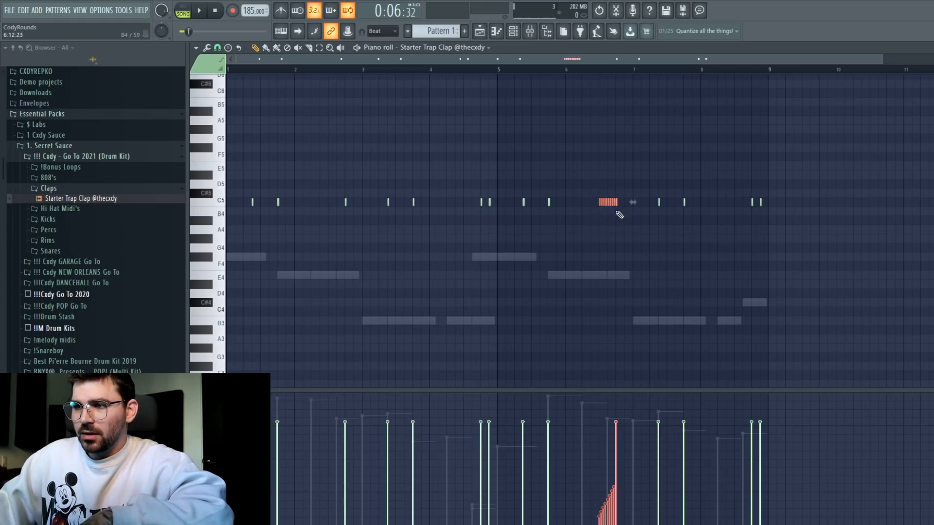
pyautogui.press('F5')
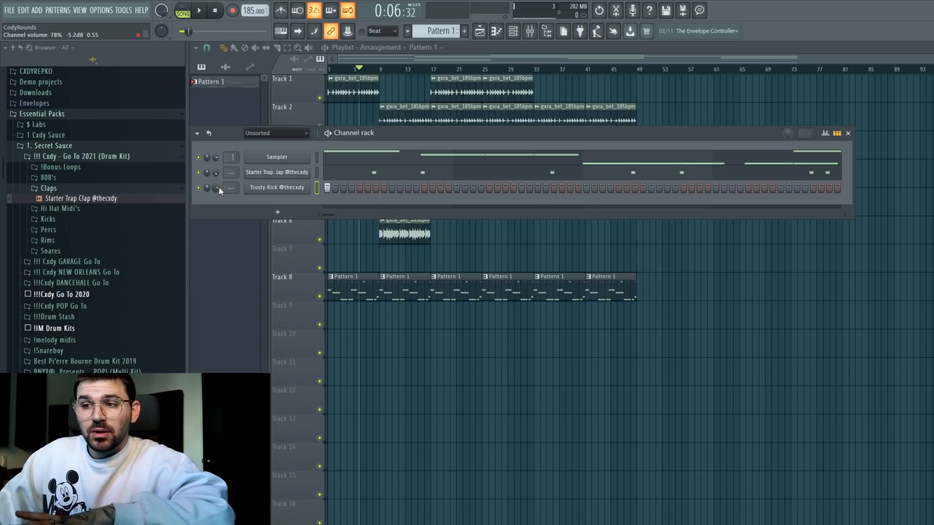
pyautogui.press('space')
pyautogui.rightClick(486, 258)
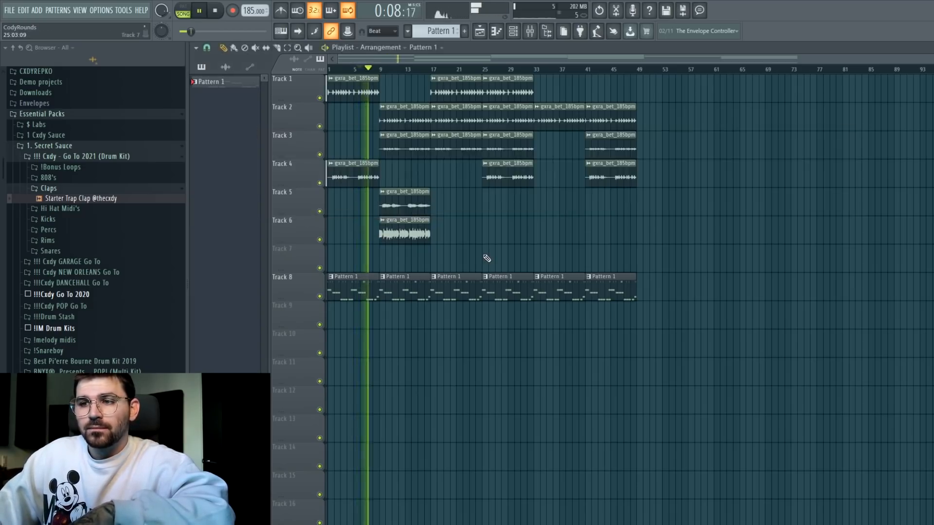
pyautogui.click(513, 31)
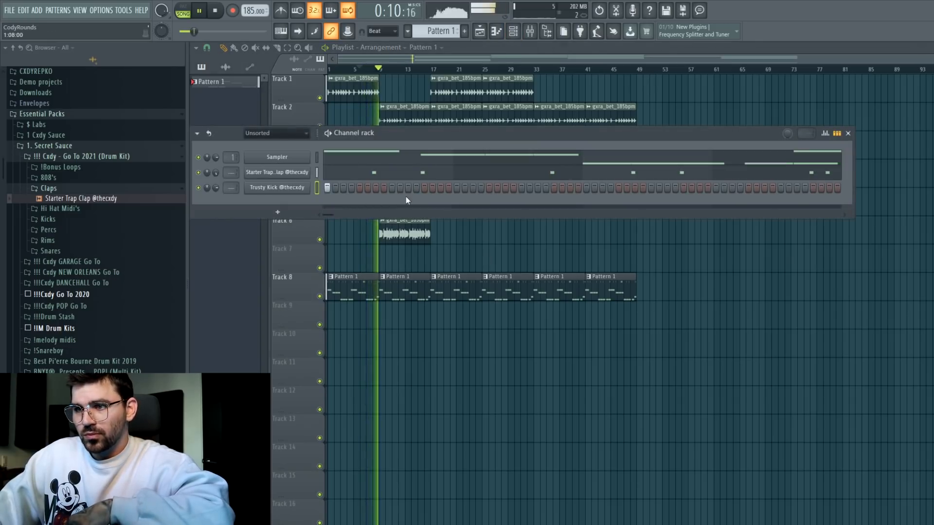
pyautogui.press('space')
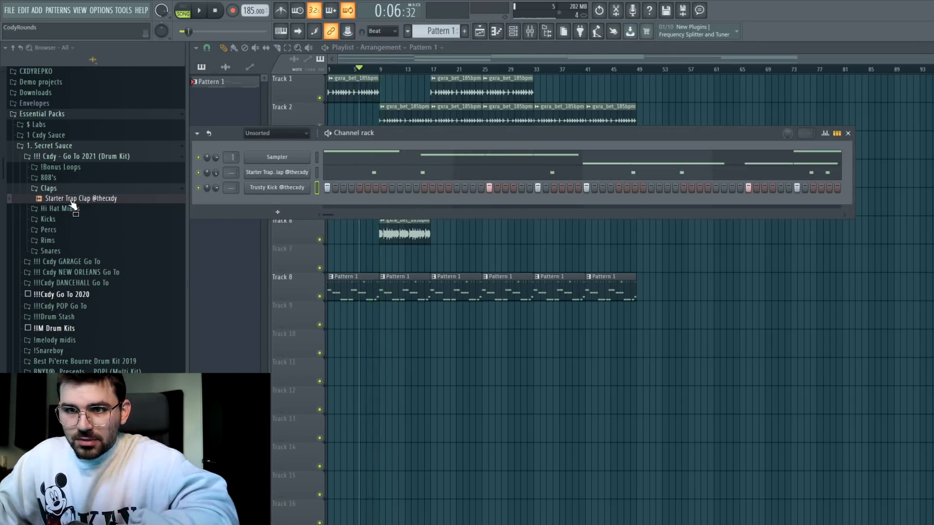
# Step: Open the drum kit's 808's folder and audition samples including B&B, Dweeb, Hublot, Mhm 2021 and Love Scars
pyautogui.click(73, 179)
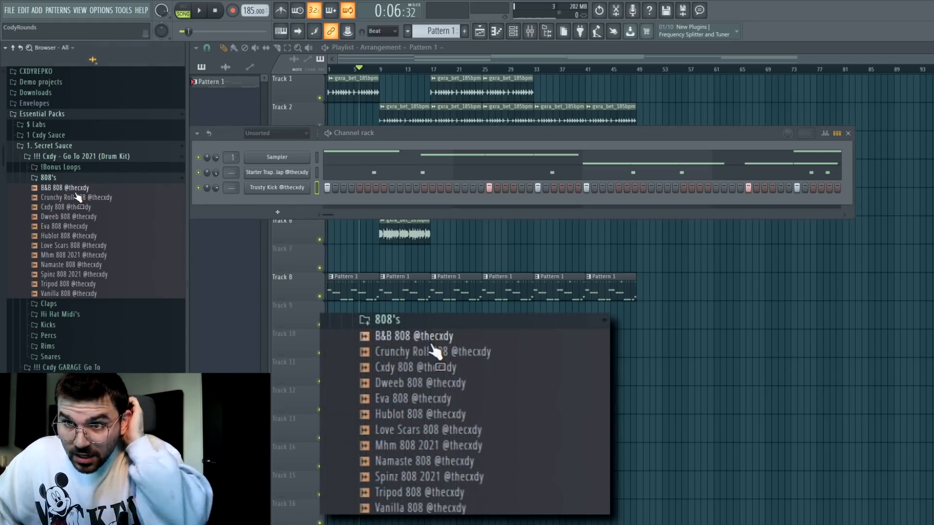
pyautogui.click(75, 189)
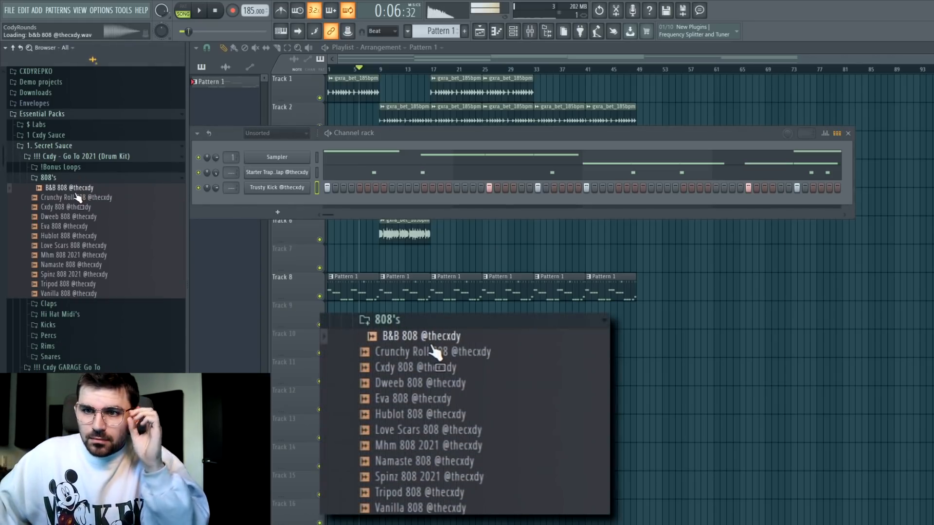
pyautogui.click(80, 217)
pyautogui.click(86, 236)
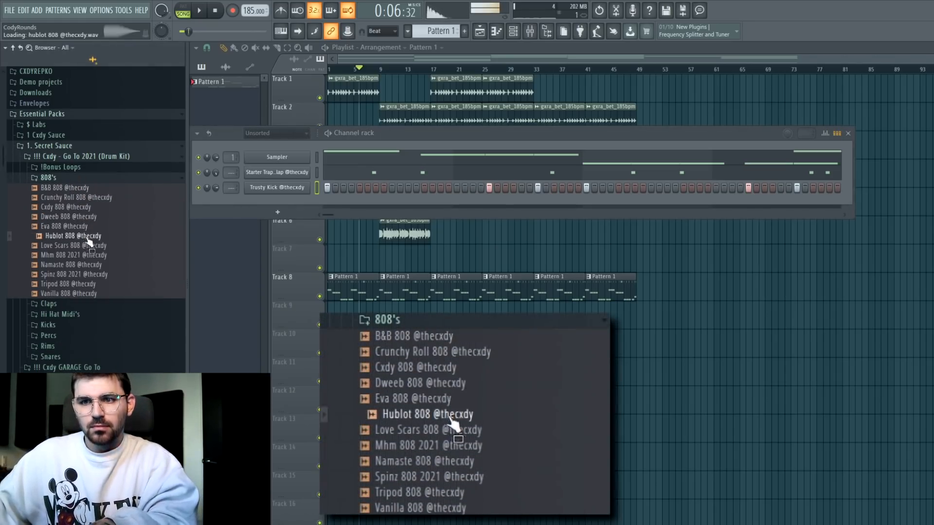
pyautogui.click(99, 255)
pyautogui.click(104, 246)
pyautogui.click(106, 256)
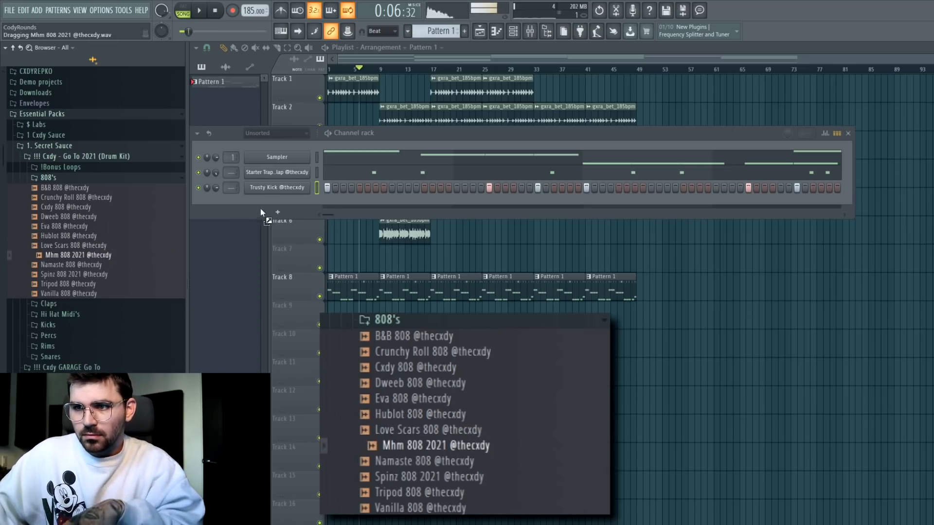
pyautogui.moveTo(261, 212); pyautogui.dragTo(273, 197)
pyautogui.rightClick(307, 204)
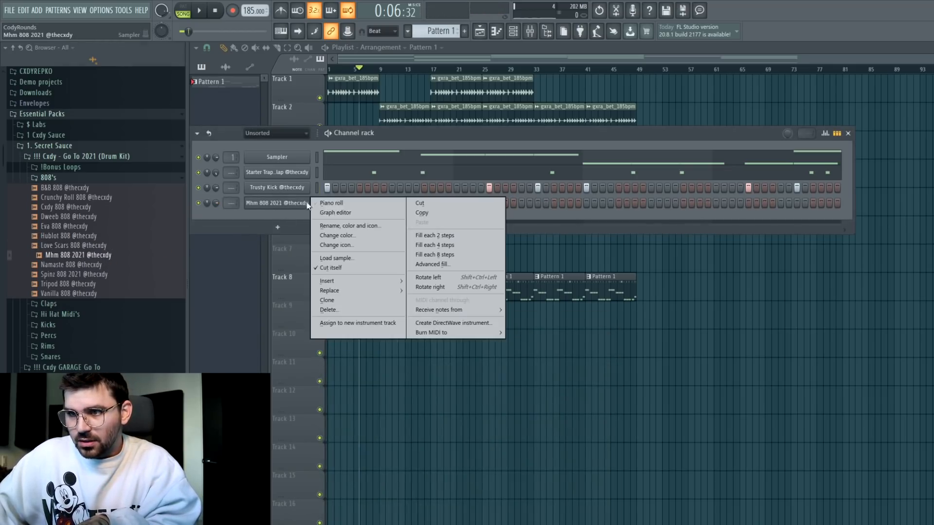
pyautogui.click(330, 202)
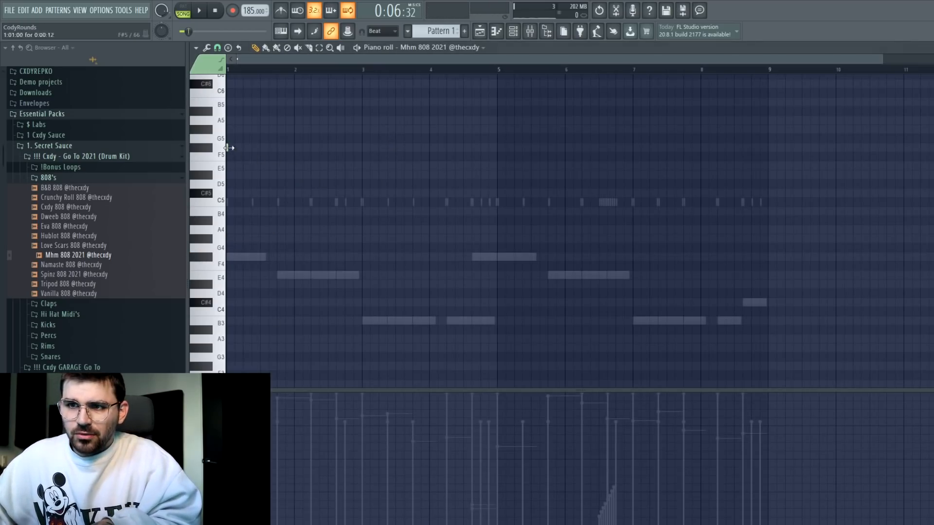
# Step: Set the snap to 1/2 beat, draw an F#5 808 note at bar 1 and three E5 notes through bar 2, and listen
pyautogui.click(216, 48)
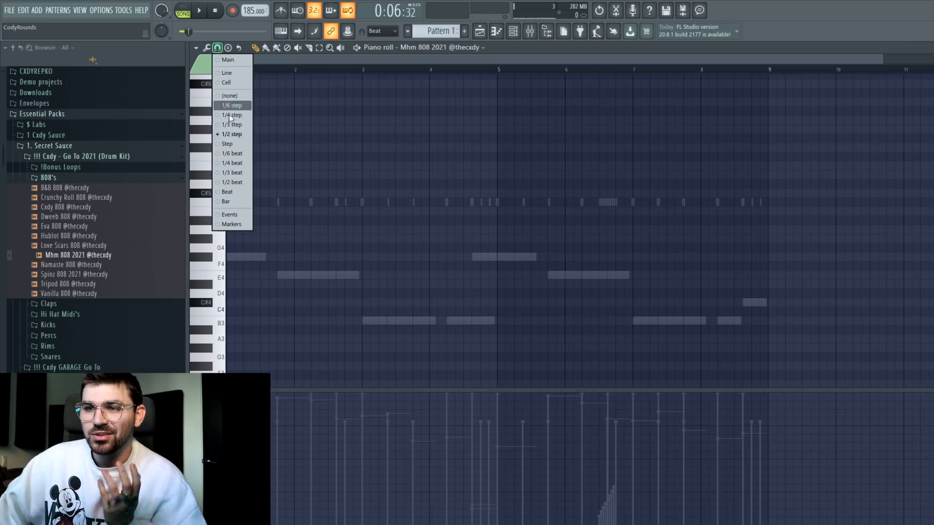
pyautogui.click(232, 182)
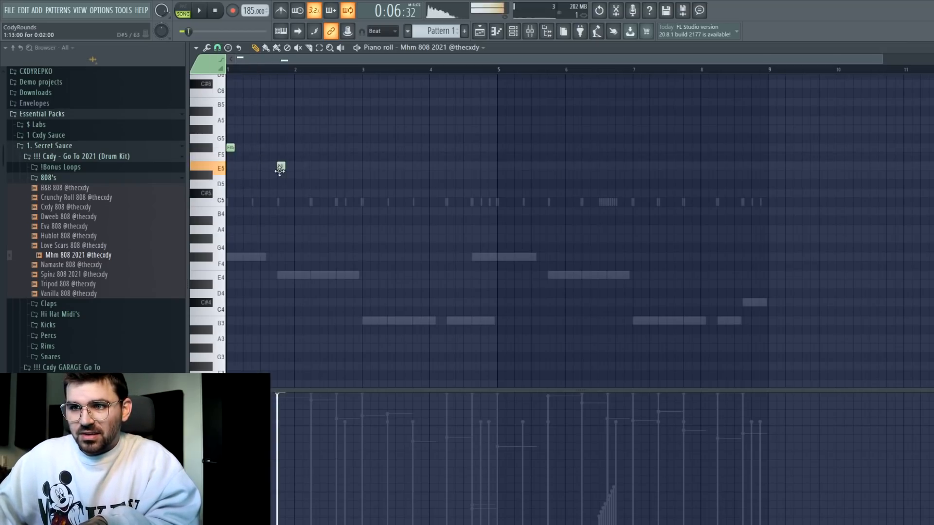
pyautogui.click(349, 166)
pyautogui.press('space')
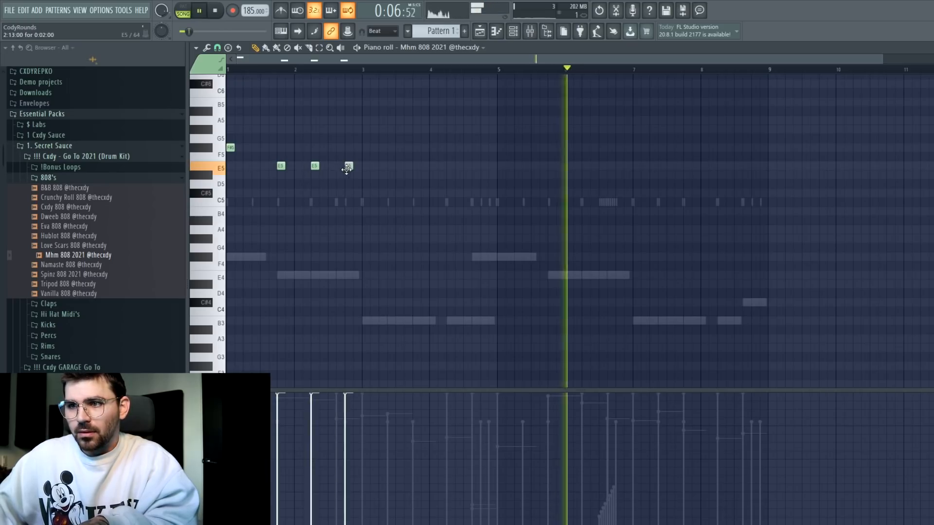
pyautogui.press('space')
pyautogui.press('space')
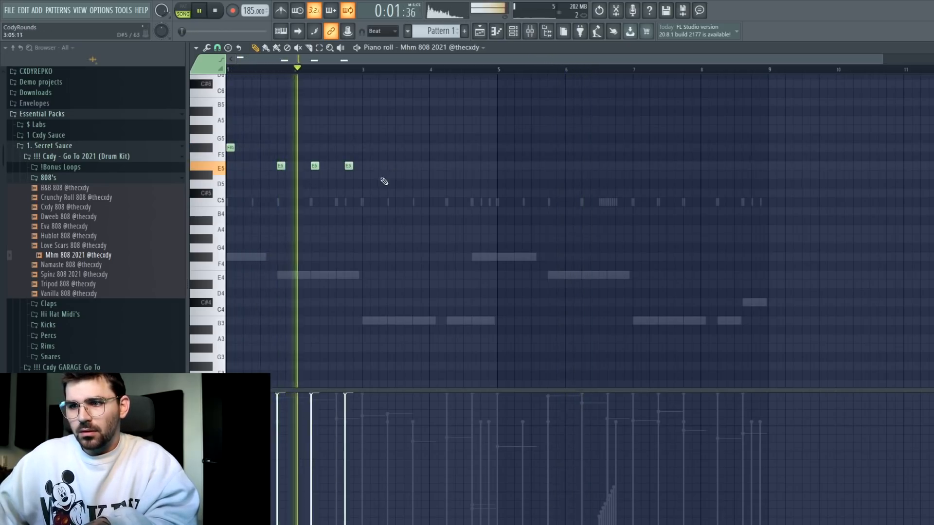
# Step: Delete the last E5 808 note and redraw it slightly earlier in bar 2 while checking the playback
pyautogui.click(366, 203)
pyautogui.rightClick(366, 203)
pyautogui.press('space')
pyautogui.press('space')
pyautogui.rightClick(349, 167)
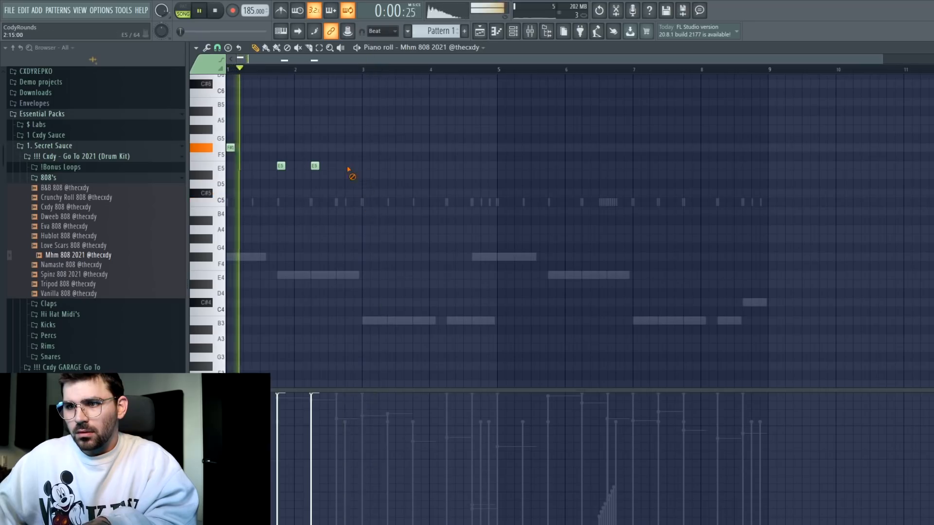
pyautogui.click(341, 167)
# Step: Add a B3 808 note, move it to the start of bar 3 and raise it an octave to B4
pyautogui.click(359, 322)
pyautogui.keyDown('ctrl'); pyautogui.click(358, 322); pyautogui.keyUp('ctrl')
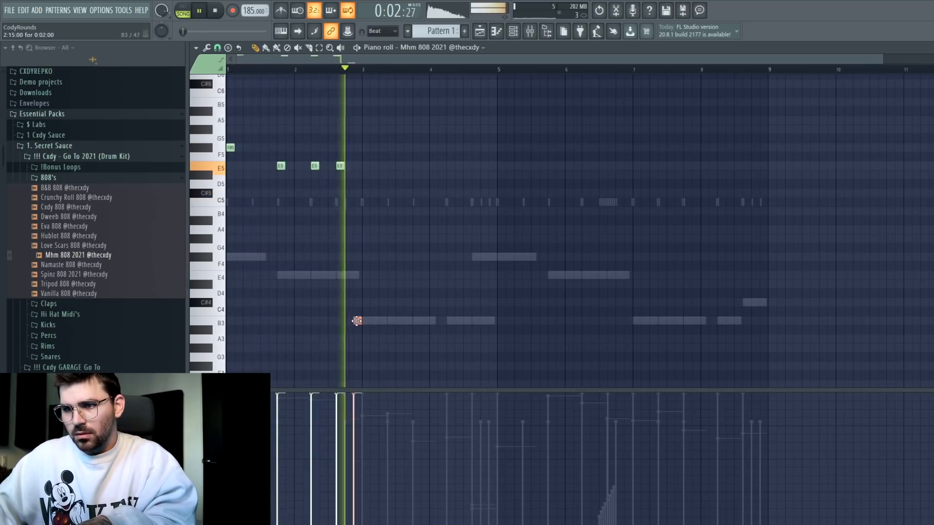
pyautogui.press('space')
pyautogui.press('space')
pyautogui.moveTo(358, 321); pyautogui.dragTo(367, 322)
pyautogui.hotkey('ctrl', 'Up')
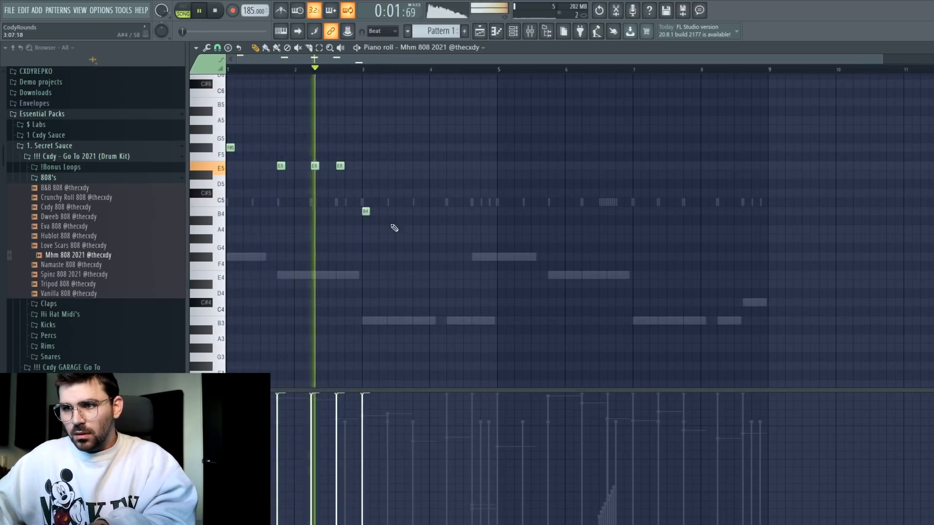
# Step: Add further B4 808 notes in bars 3 and 4 and change the last one in bar 4 to F#5
pyautogui.click(391, 211)
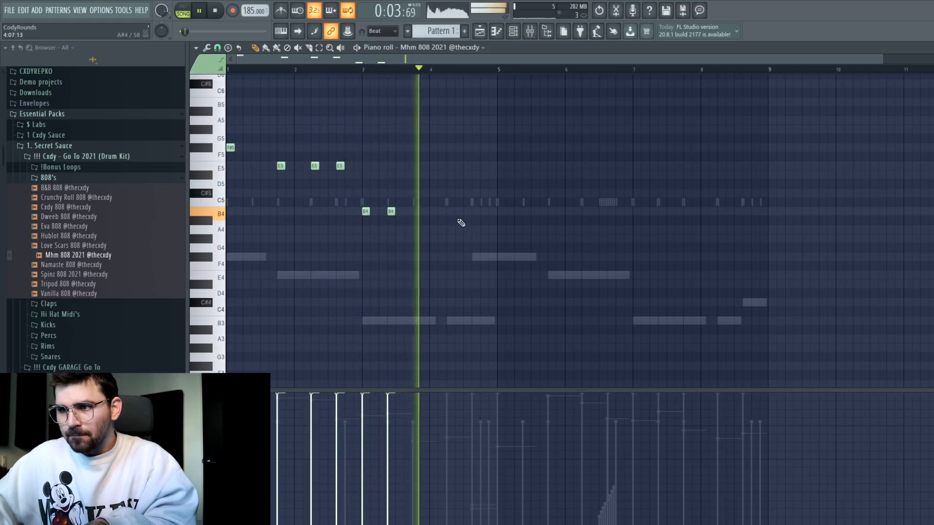
pyautogui.click(449, 211)
pyautogui.press('space')
pyautogui.press('space')
pyautogui.click(472, 211)
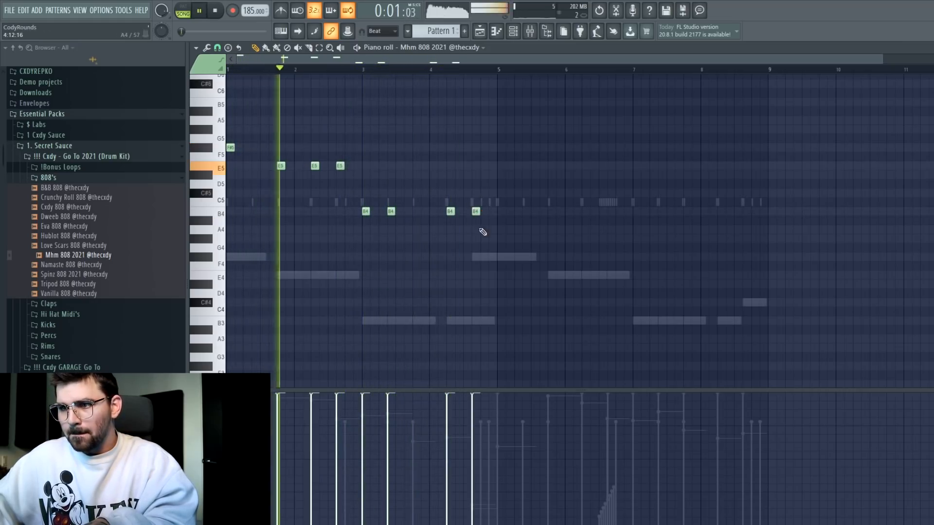
pyautogui.moveTo(474, 211); pyautogui.dragTo(474, 256)
pyautogui.hotkey('ctrl', 'Up')
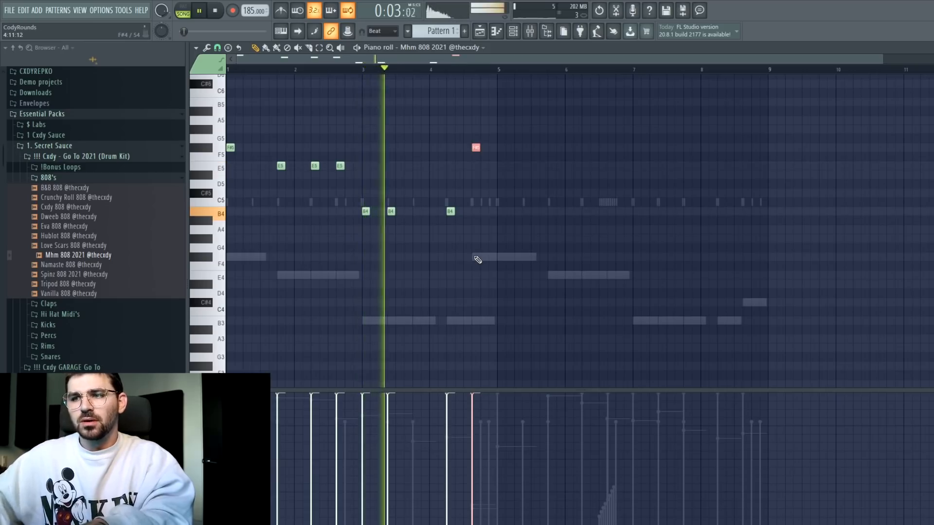
# Step: Duplicate all the 808 notes into bars 5 to 8 and clear the selection
pyautogui.hotkey('ctrl', 'a')
pyautogui.hotkey('ctrl', 'b')
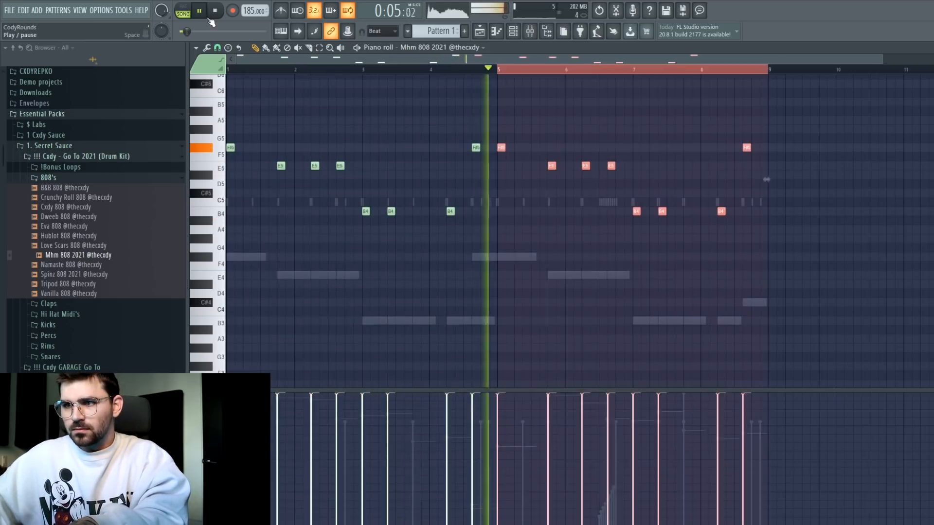
pyautogui.hotkey('ctrl', 'd')
# Step: Select the last 808 note of bar 4 and lower it seven semitones to B4
pyautogui.moveTo(490, 156); pyautogui.dragTo(449, 140)
pyautogui.hotkey('shift', 'Down')
pyautogui.hotkey('shift', 'Down')
pyautogui.hotkey('shift', 'Down')
pyautogui.hotkey('shift', 'Down')
pyautogui.hotkey('shift', 'Down')
pyautogui.hotkey('shift', 'Down')
pyautogui.hotkey('shift', 'Down')
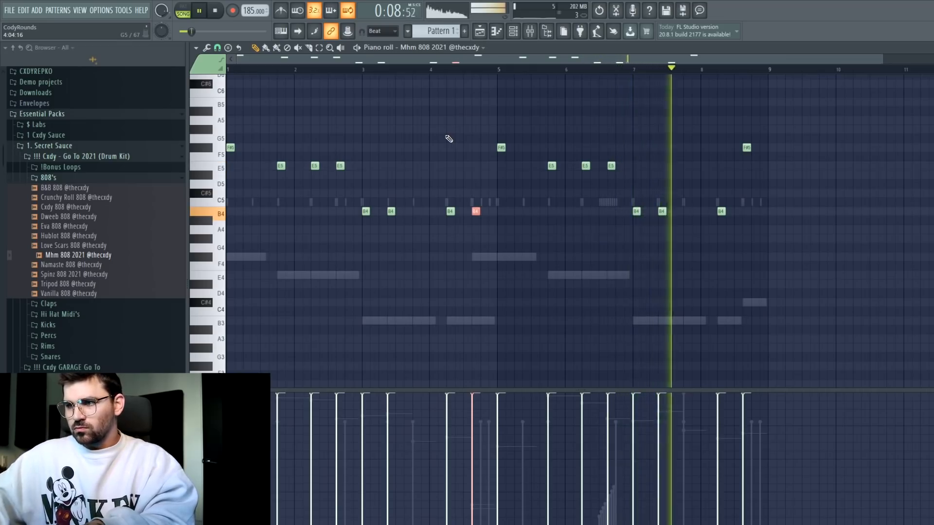
# Step: Delete the 808 notes in bars 5 to 8 and extend the remaining ones with legato so each reaches the next
pyautogui.press('space')
pyautogui.moveTo(802, 260); pyautogui.dragTo(509, 109)
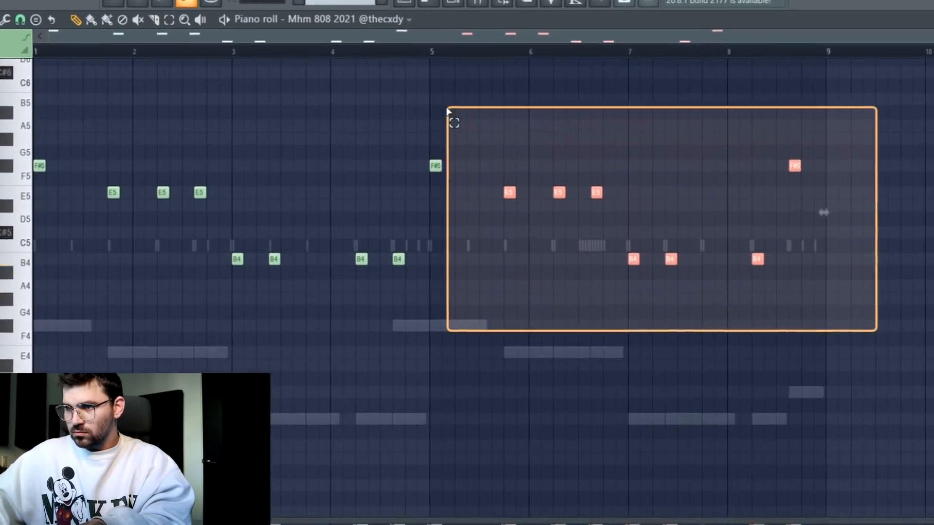
pyautogui.moveTo(448, 110); pyautogui.dragTo(428, 110)
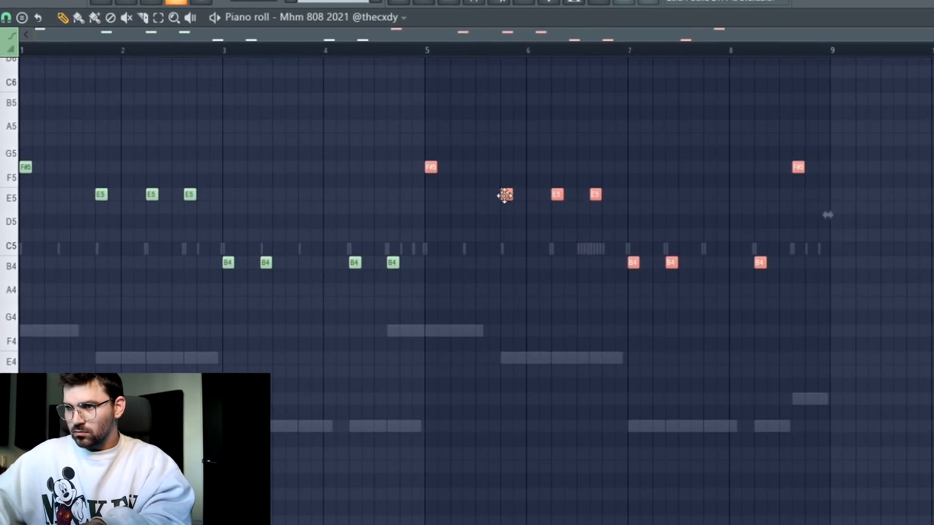
pyautogui.hotkey('ctrl', 'l')
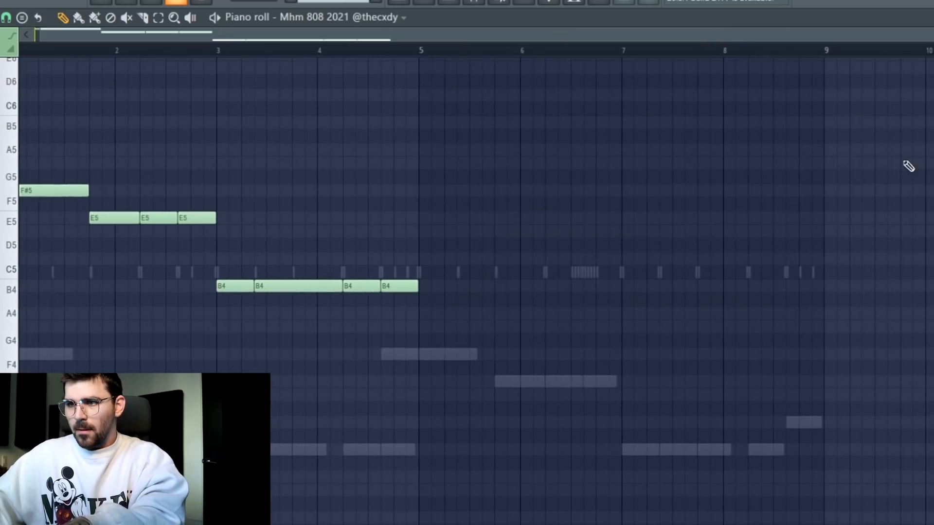
# Step: Duplicate the four-bar 808 line into bars 5 to 8 and raise the first bar 7 note and the last bar 8 note to B5
pyautogui.hotkey('ctrl', 'v')
pyautogui.click(815, 283)
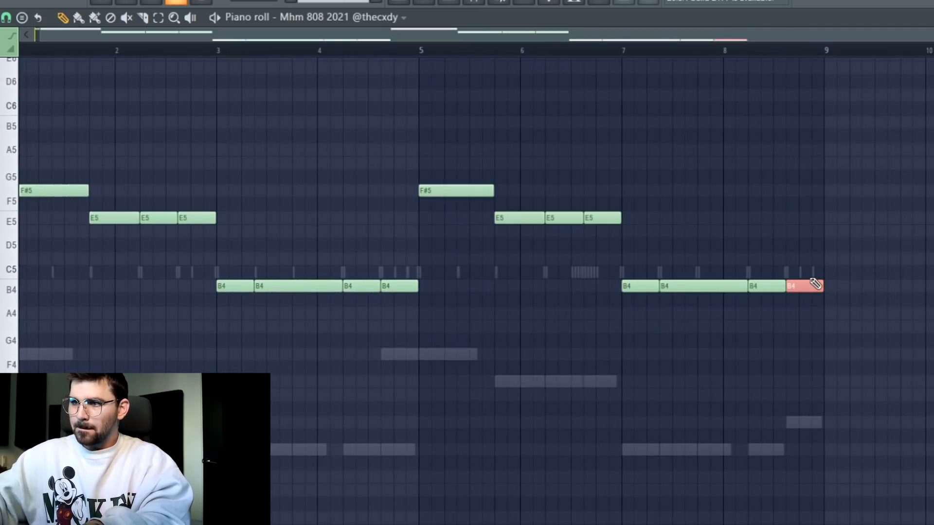
pyautogui.hotkey('ctrl', 'Up')
pyautogui.moveTo(619, 254); pyautogui.dragTo(660, 312)
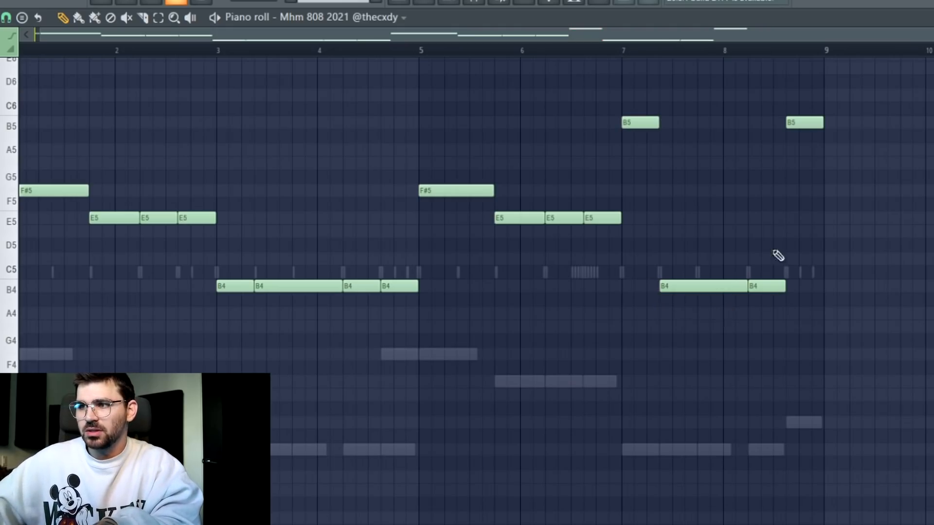
pyautogui.scroll(-2, 217, 39)
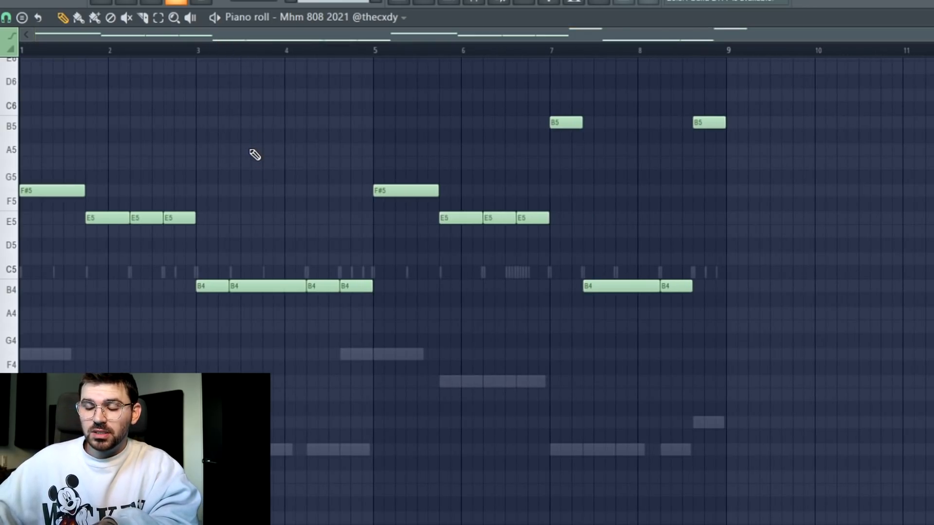
# Step: Slice the F#5 808 note in bar 5 into two equal halves during playback
pyautogui.press('space')
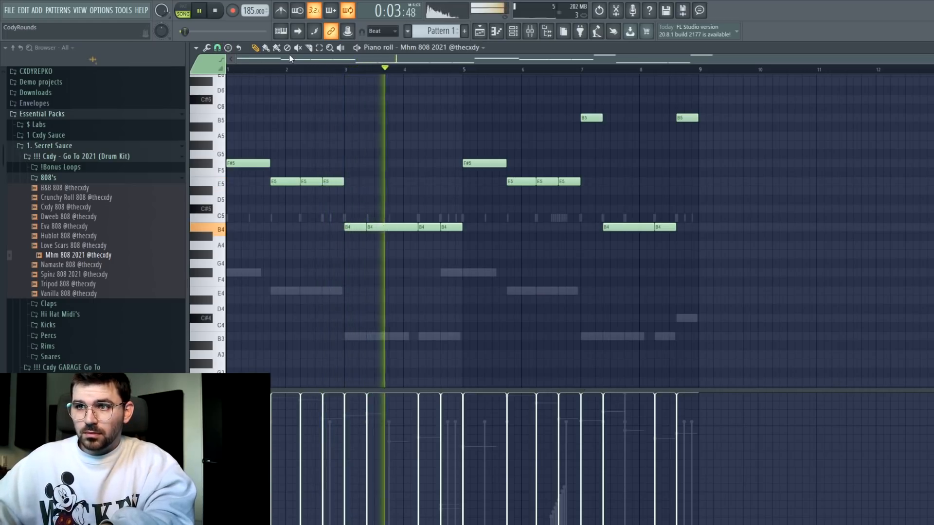
pyautogui.click(308, 47)
pyautogui.click(491, 166)
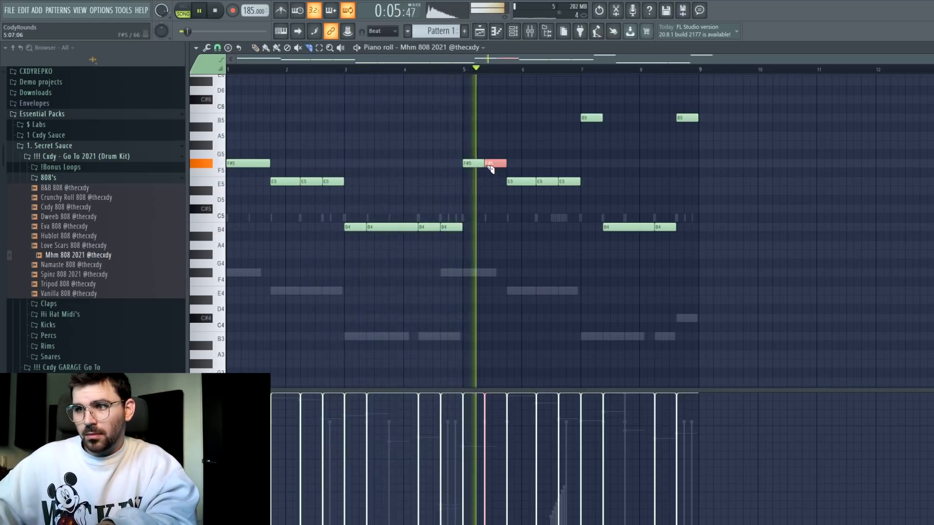
pyautogui.press('p')
# Step: Try removing the last E5 808 note of bar 6, undo the deletion and close the piano roll
pyautogui.click(570, 203)
pyautogui.rightClick(573, 182)
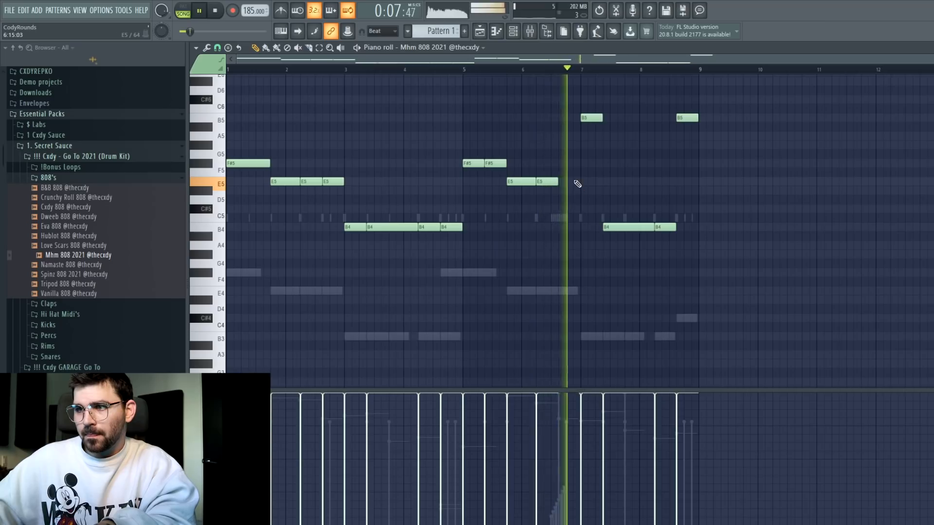
pyautogui.hotkey('ctrl', 'z')
pyautogui.press('Escape')
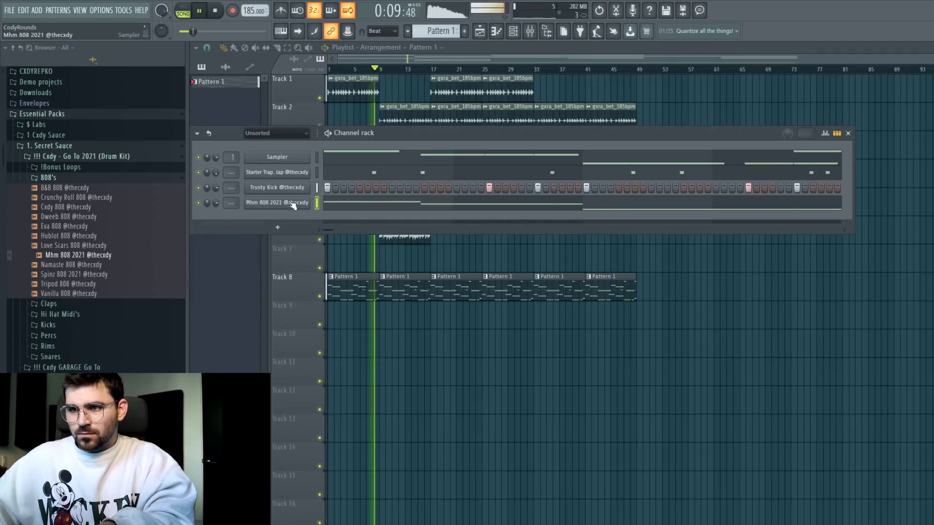
# Step: Open the Trusty Kick notes in the piano roll and delete the second kick in bar 7 and the last kick in bar 6
pyautogui.rightClick(304, 187)
pyautogui.click(327, 186)
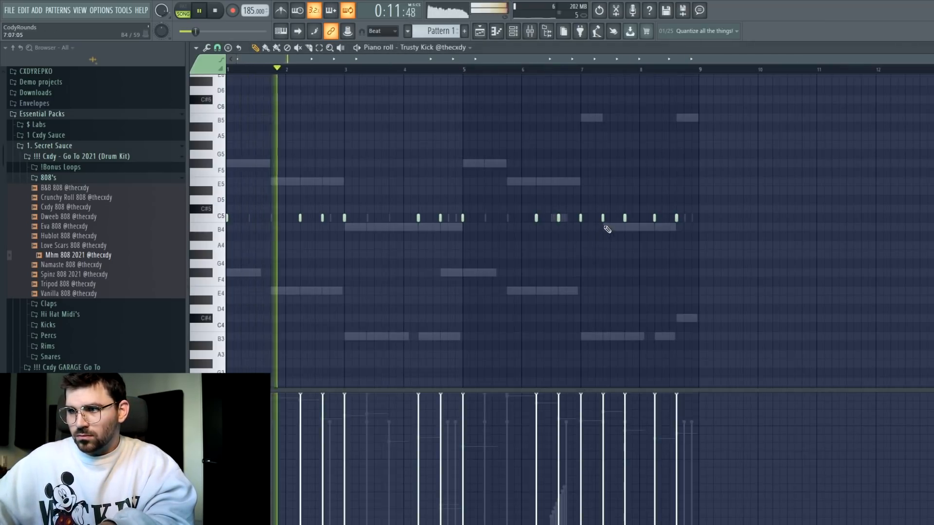
pyautogui.click(516, 70)
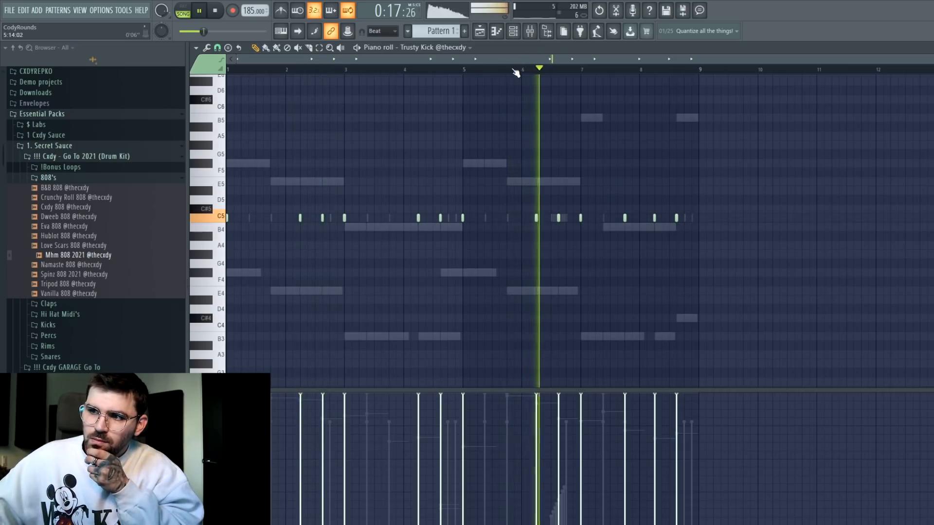
pyautogui.press('space')
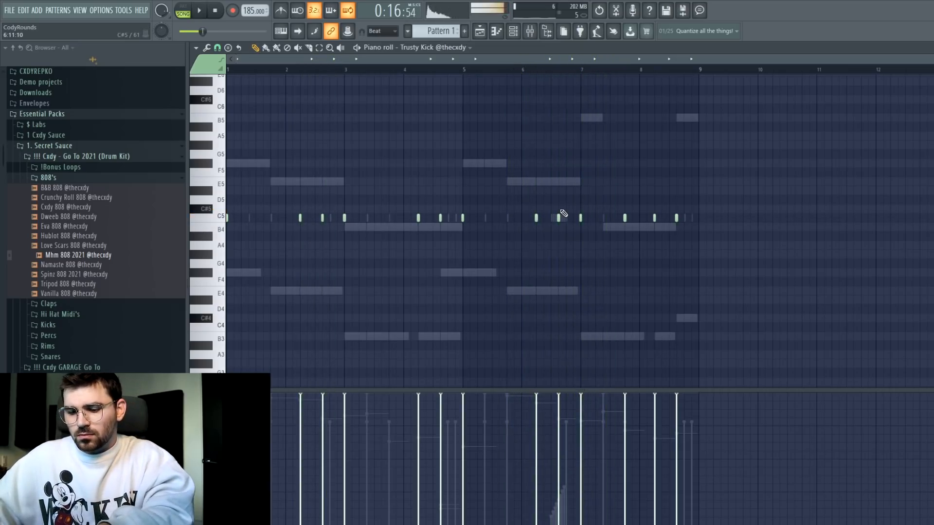
pyautogui.rightClick(560, 214)
pyautogui.press('space')
pyautogui.press('Escape')
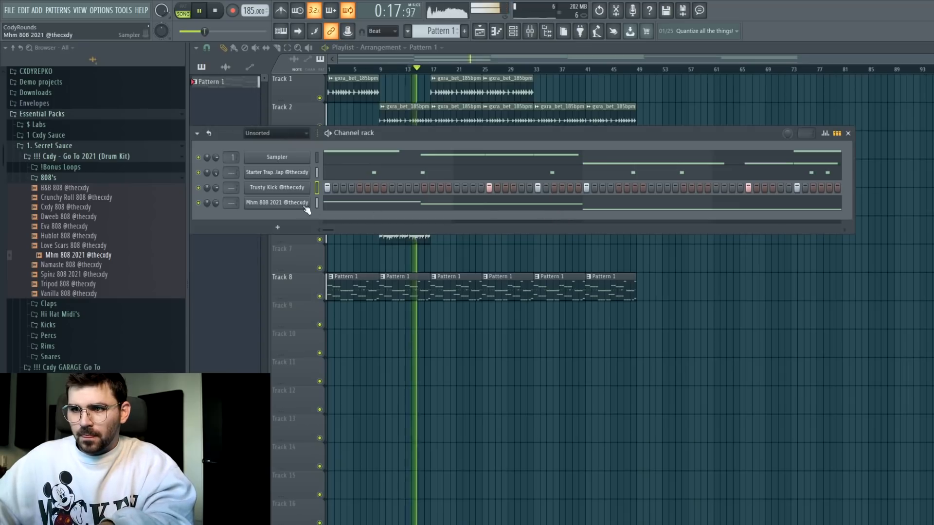
# Step: Close the channel rack, mute Track 6 in the playlist and resume playback
pyautogui.press('Escape')
pyautogui.press('space')
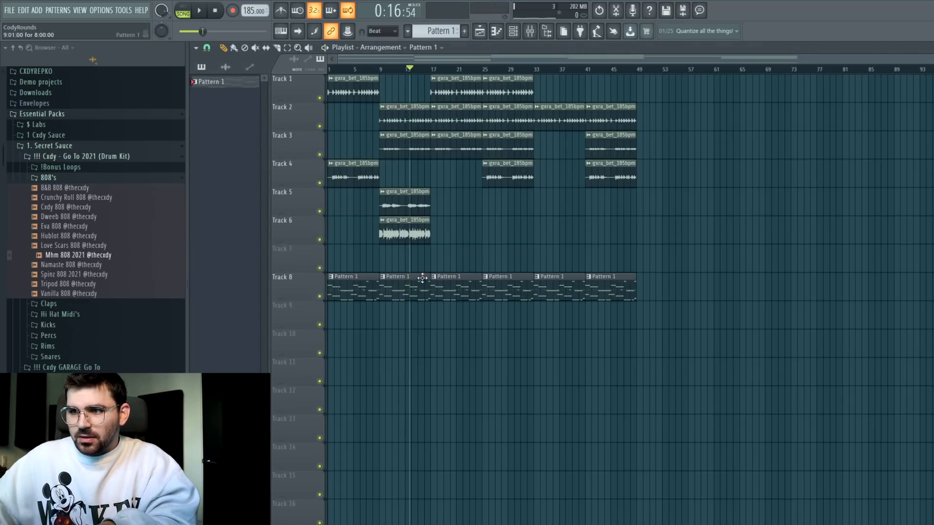
pyautogui.click(319, 239)
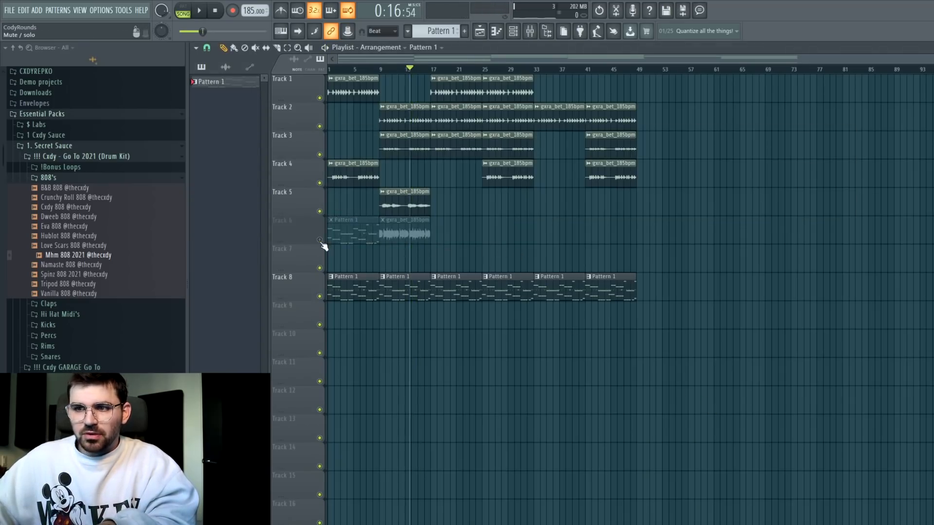
pyautogui.press('space')
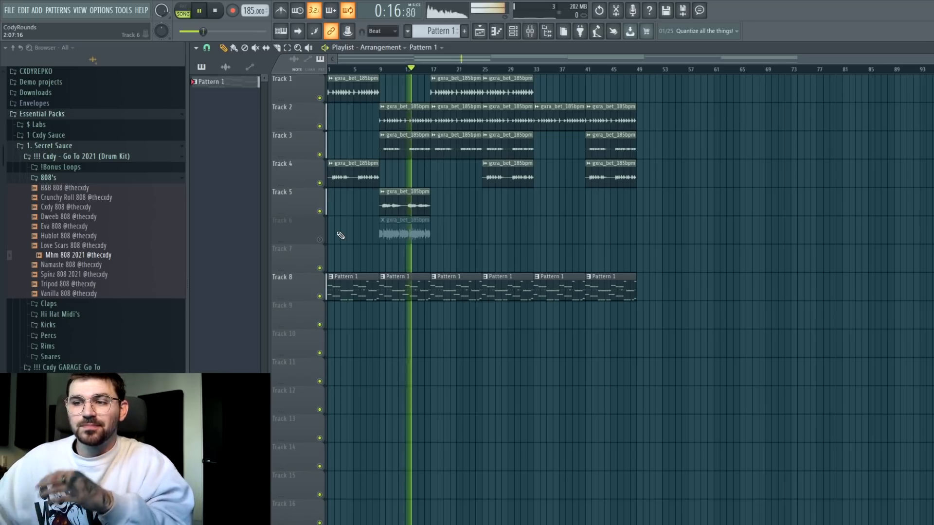
# Step: Add YK - Metro HH (Hats) from the !!!Cxdy Go To 2020 Hi Hats folder as a new channel with every second step filled
pyautogui.click(512, 32)
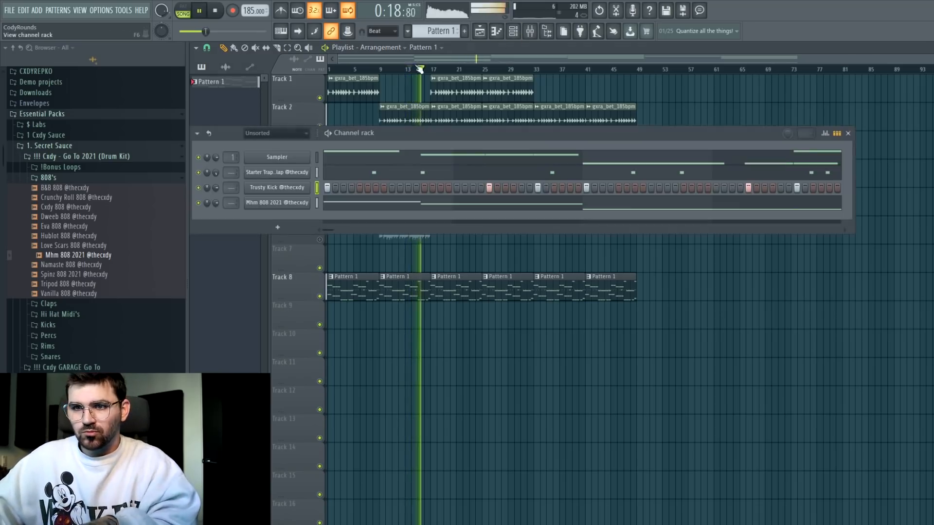
pyautogui.click(90, 178)
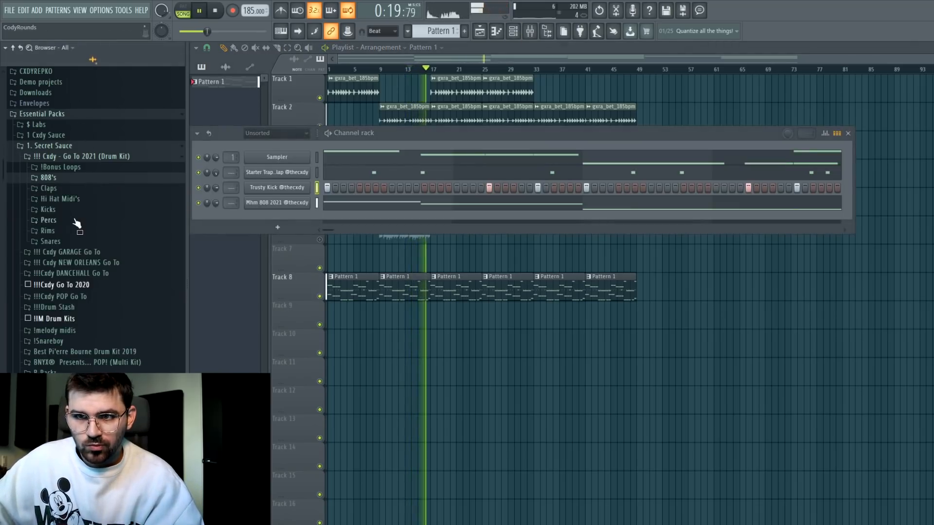
pyautogui.click(81, 179)
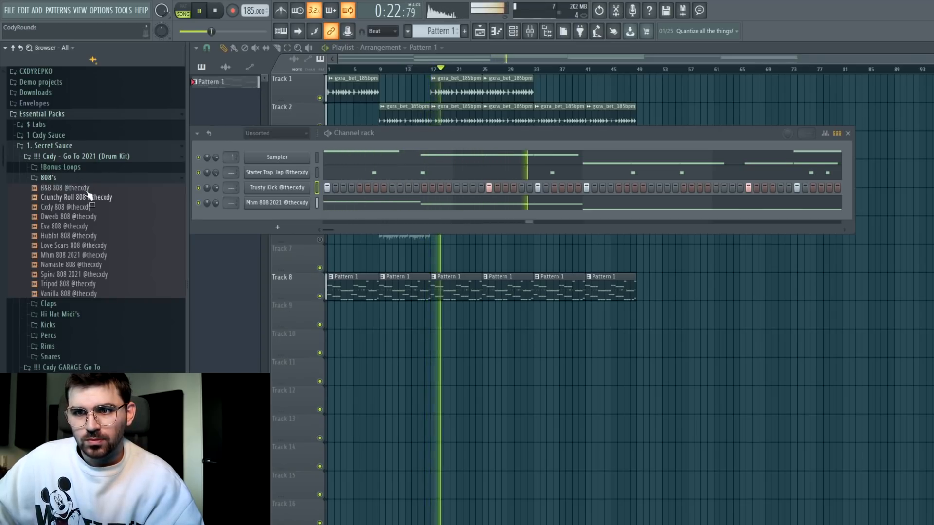
pyautogui.click(90, 158)
pyautogui.click(84, 201)
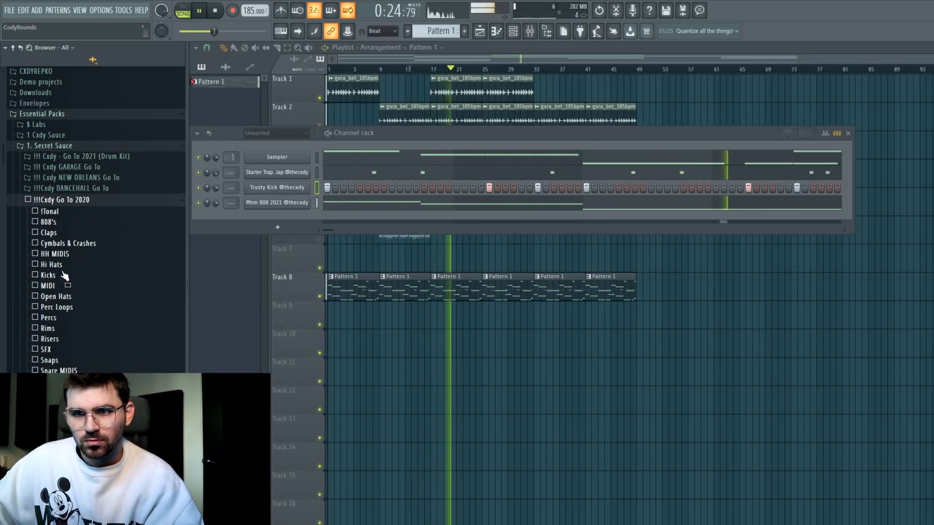
pyautogui.click(60, 266)
pyautogui.scroll(-5, 65, 241)
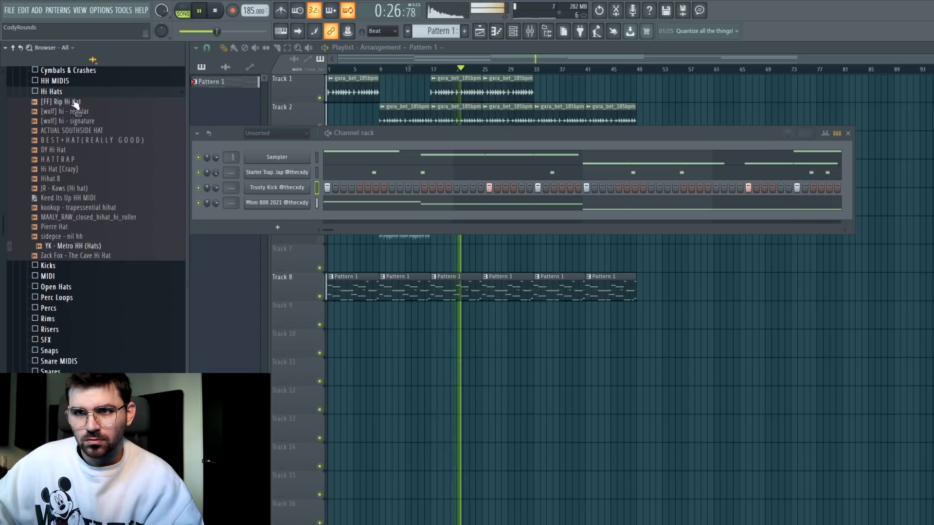
pyautogui.click(73, 102)
pyautogui.moveTo(80, 242); pyautogui.dragTo(290, 215)
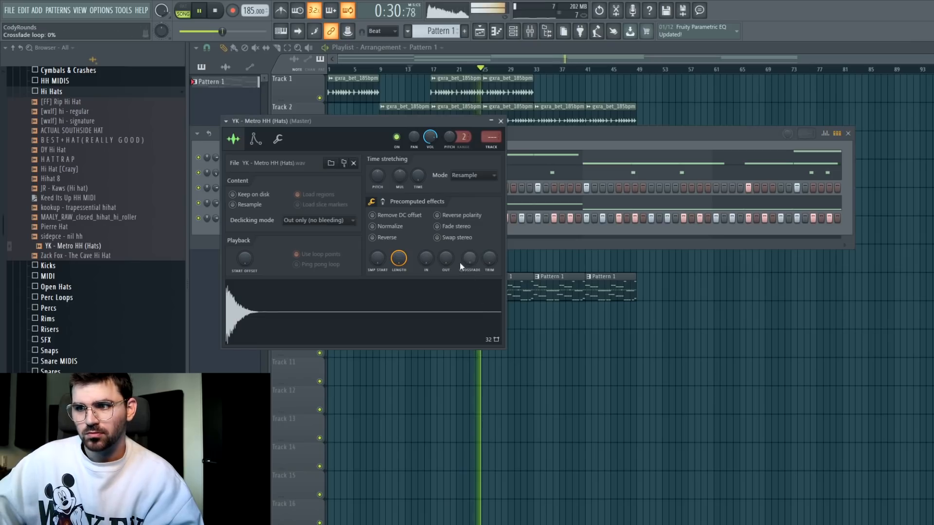
pyautogui.click(500, 121)
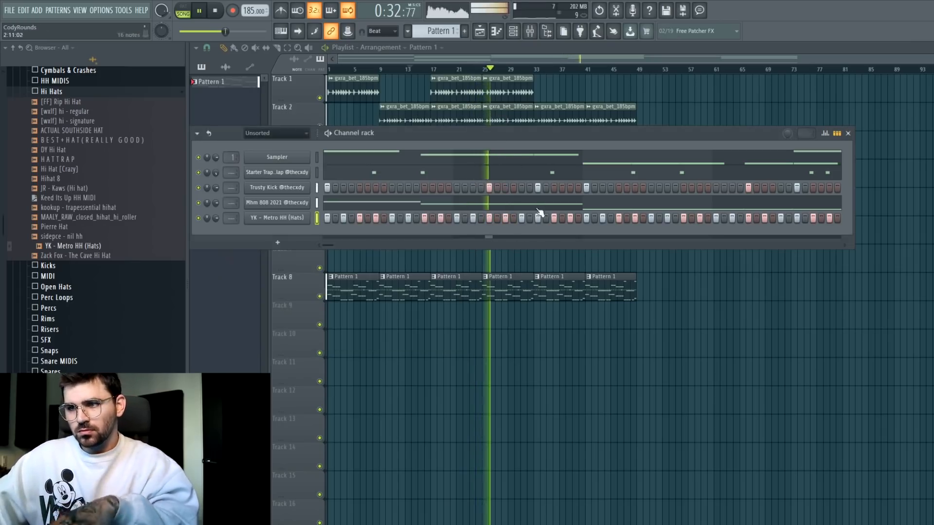
# Step: Replace the hi-hat channel's step fill with hits on steps 1 and 7 only
pyautogui.rightClick(282, 218)
pyautogui.click(609, 232)
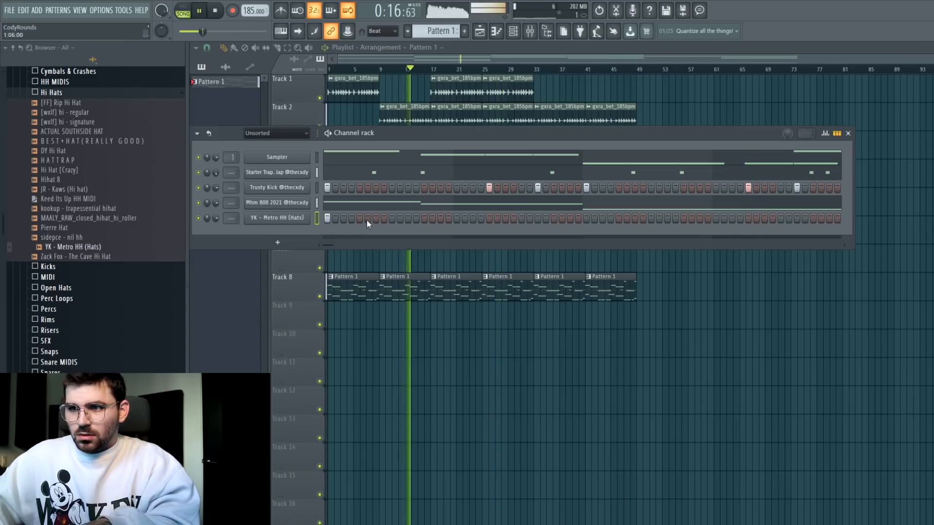
pyautogui.press('space')
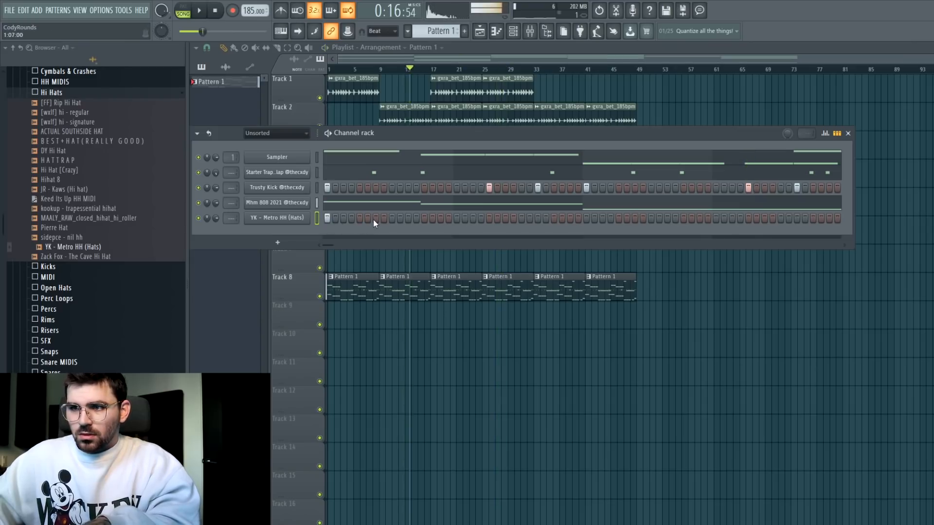
pyautogui.press('space')
pyautogui.click(373, 220)
pyautogui.press('space')
# Step: Add hi-hat hits on steps 13, 21 and 23 while checking the rhythm in playback
pyautogui.press('space')
pyautogui.click(424, 218)
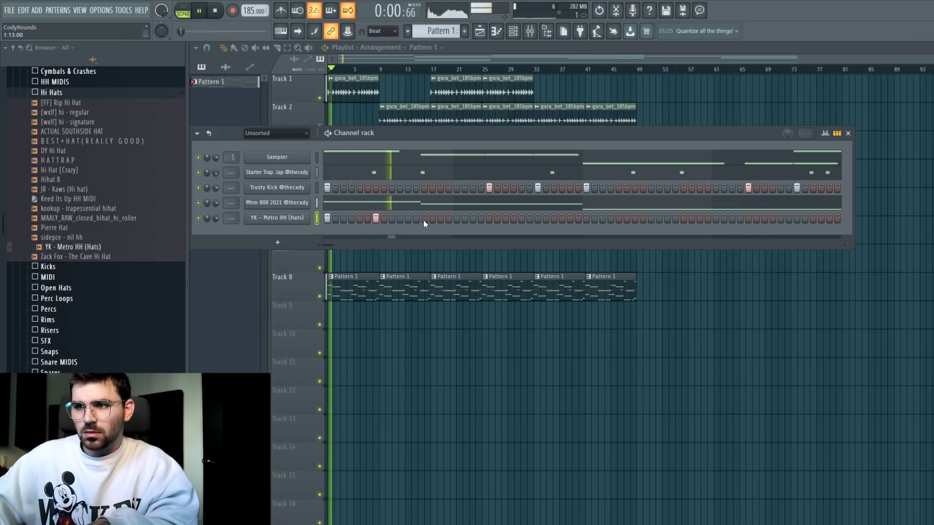
pyautogui.click(489, 218)
pyautogui.press('space')
pyautogui.press('space')
pyautogui.click(506, 218)
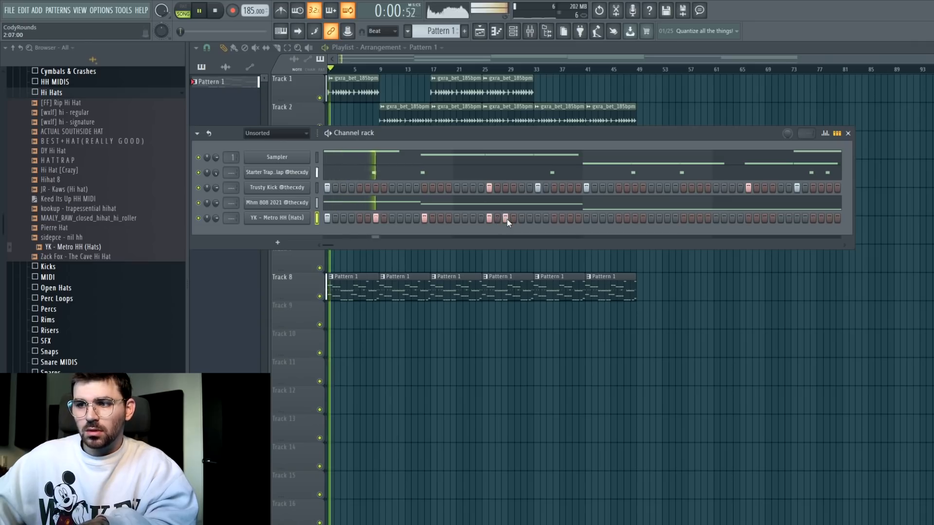
pyautogui.press('space')
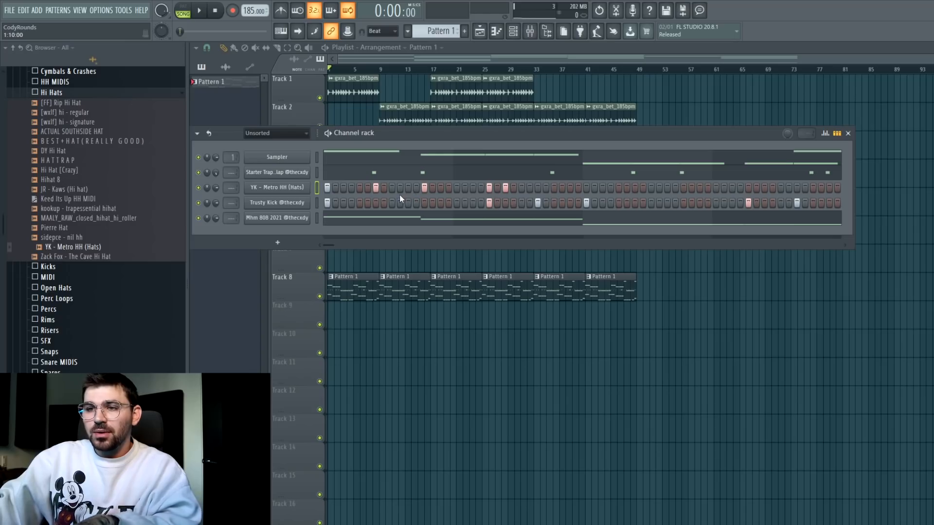
# Step: Open the YK - Metro HH (Hats) piano roll and duplicate its two-bar pattern through bar 8
pyautogui.press('space')
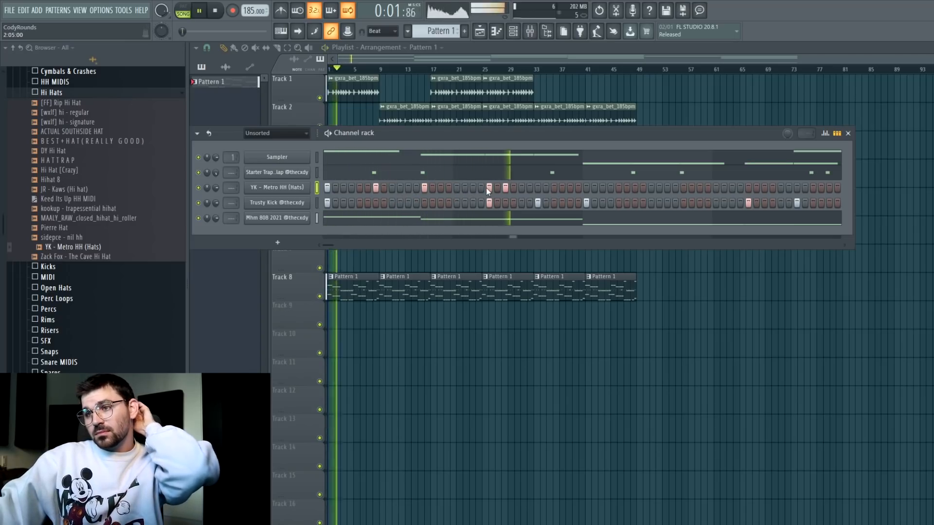
pyautogui.rightClick(277, 188)
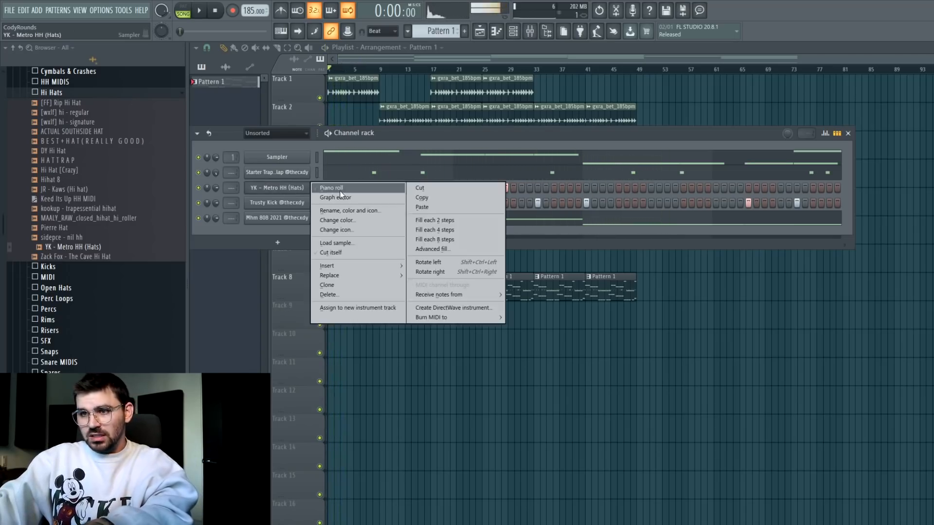
pyautogui.click(341, 190)
pyautogui.press('space')
pyautogui.moveTo(345, 68); pyautogui.dragTo(100, 103)
pyautogui.hotkey('ctrl', 'b')
pyautogui.hotkey('ctrl', 'b')
pyautogui.hotkey('ctrl', 'b')
# Step: Clear the selection, add a D#5 hi-hat note at the end of bar 2 and chop it into a fast roll
pyautogui.hotkey('ctrl', 'd')
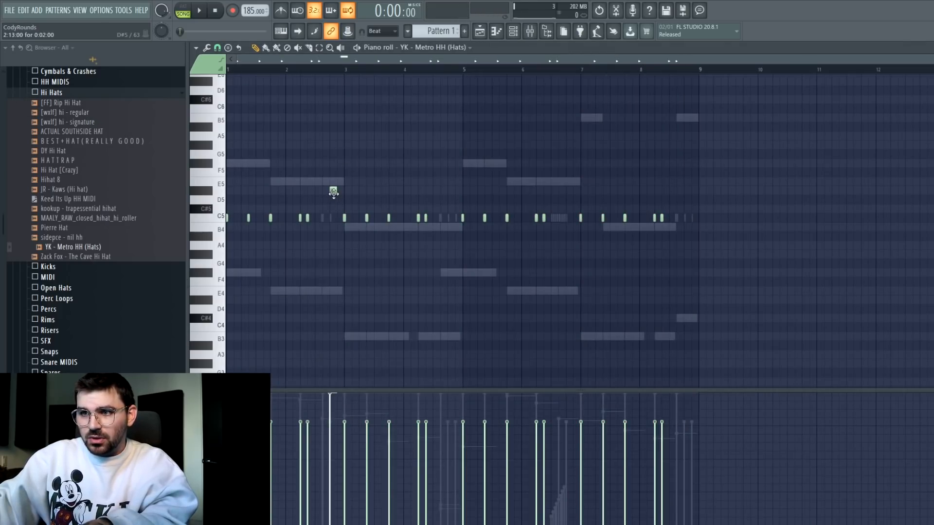
pyautogui.hotkey('alt', 'u')
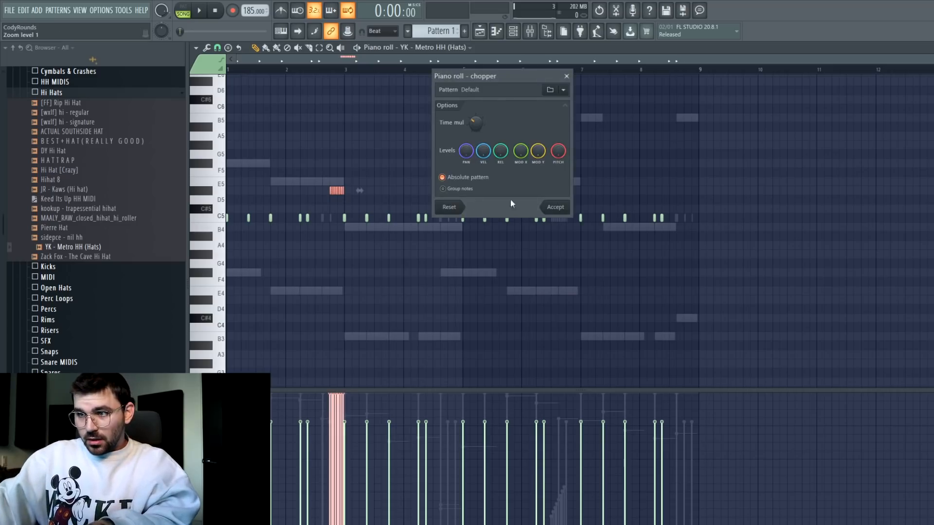
pyautogui.click(560, 206)
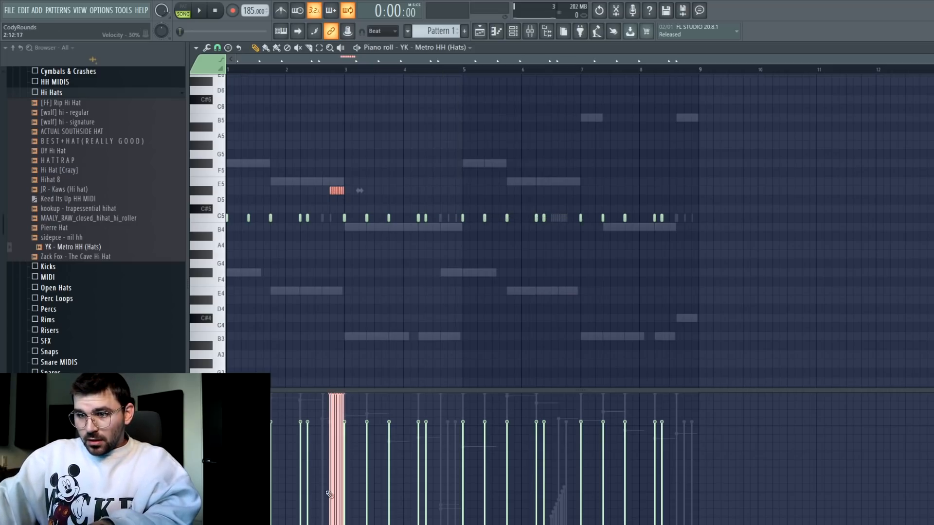
# Step: Add the NM - Tarnish OH sample from the Open Hats folder as a new channel at the end of the rack
pyautogui.click(530, 33)
pyautogui.click(373, 294)
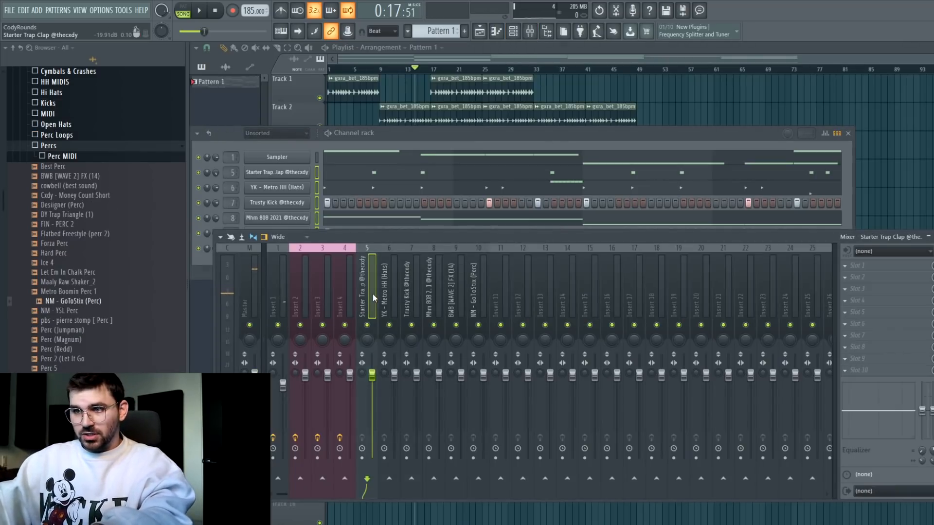
pyautogui.click(421, 136)
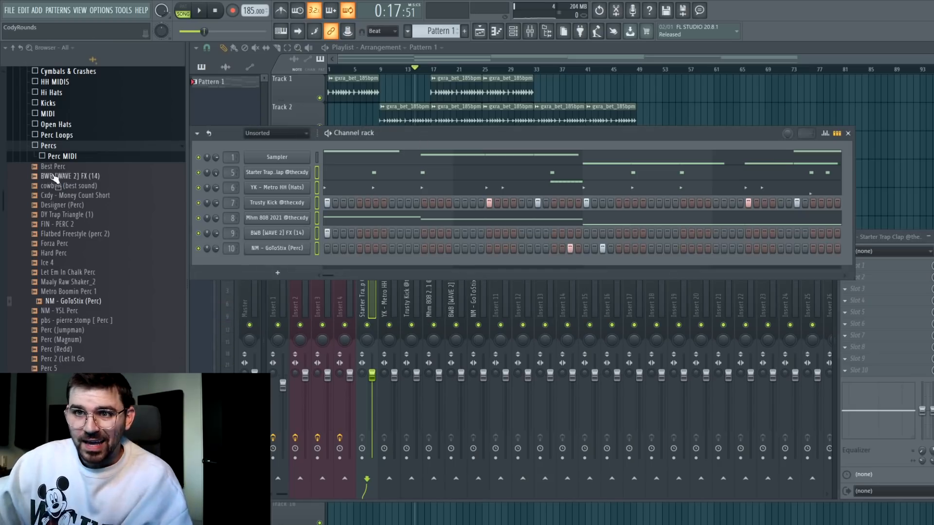
pyautogui.click(67, 146)
pyautogui.click(73, 125)
pyautogui.click(90, 183)
pyautogui.click(109, 173)
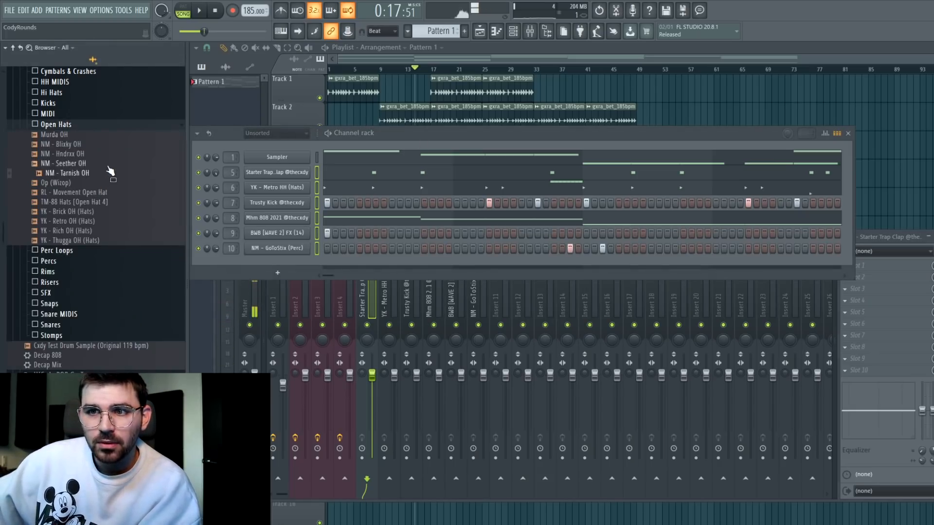
pyautogui.moveTo(319, 259); pyautogui.dragTo(255, 267)
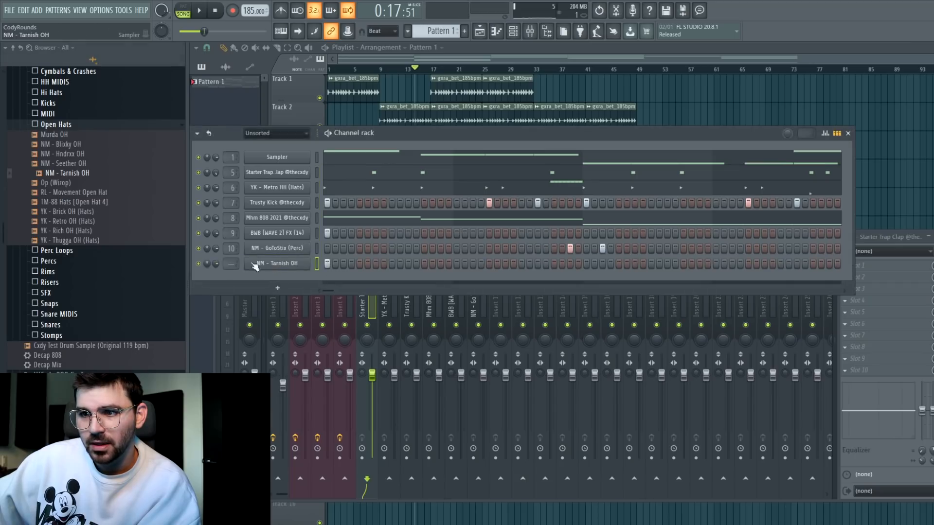
# Step: Examine the notes of the NM - Tarnish OH and Trusty Kick channels in the piano roll
pyautogui.rightClick(309, 265)
pyautogui.click(332, 268)
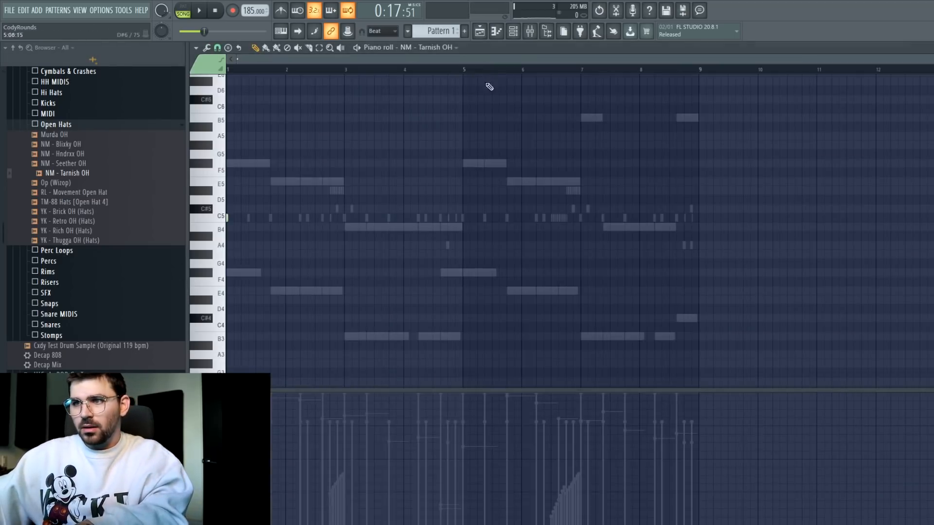
pyautogui.press('Escape')
pyautogui.rightClick(303, 199)
pyautogui.click(326, 201)
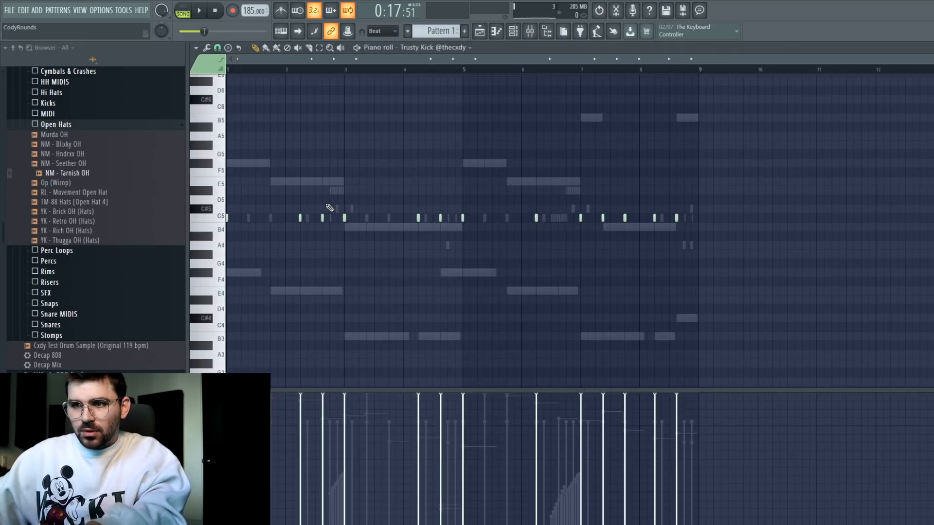
pyautogui.press('Escape')
# Step: Select the first four bars of the BWB [WAVE 2] FX (14) piano roll and duplicate them
pyautogui.rightClick(298, 243)
pyautogui.rightClick(297, 235)
pyautogui.click(332, 234)
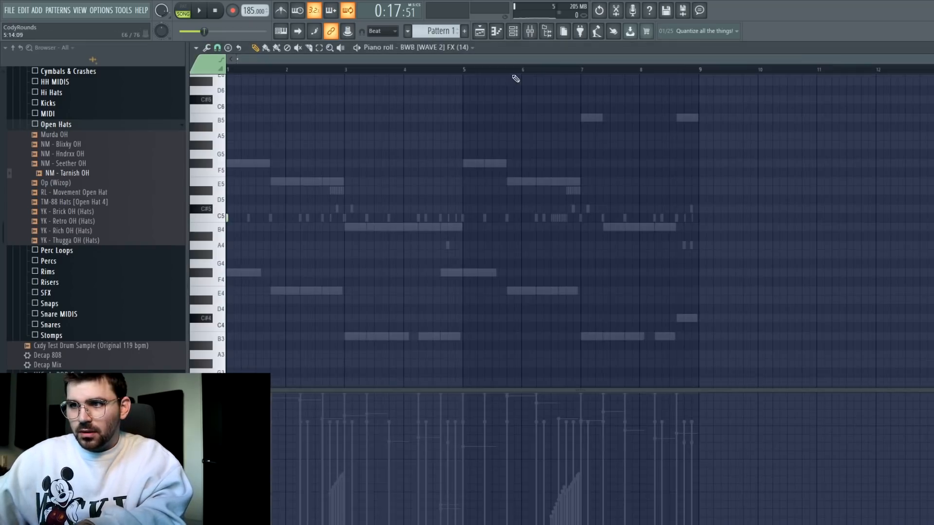
pyautogui.moveTo(228, 69); pyautogui.dragTo(466, 72)
pyautogui.hotkey('ctrl', 'b')
pyautogui.hotkey('ctrl', 'd')
pyautogui.press('Escape')
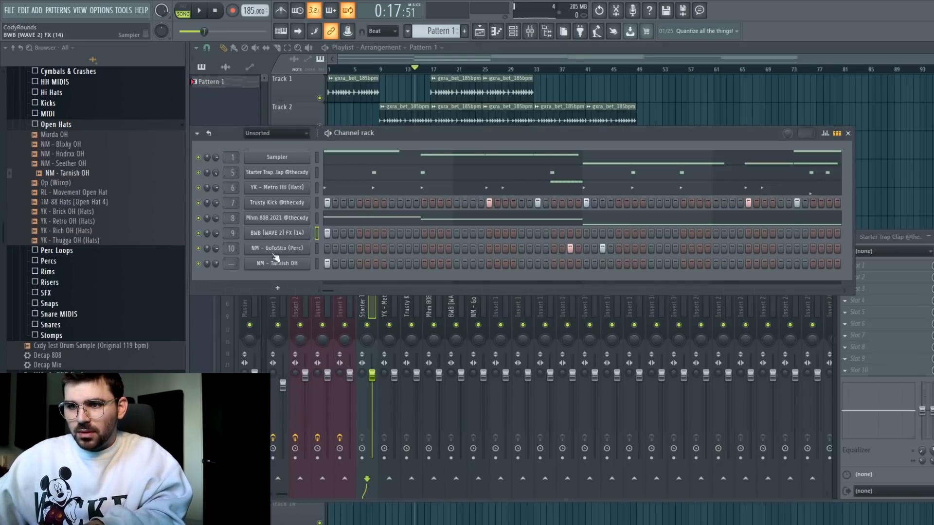
# Step: Route the NM - Tarnish OH channel to mixer track 2
pyautogui.click(281, 263)
pyautogui.click(531, 187)
pyautogui.click(540, 161)
# Step: During playback, reorder the channels below the hi-hats as GoToStix perc, Trusty Kick, BWB FX, Mhm 808 and Tarnish OH
pyautogui.press('space')
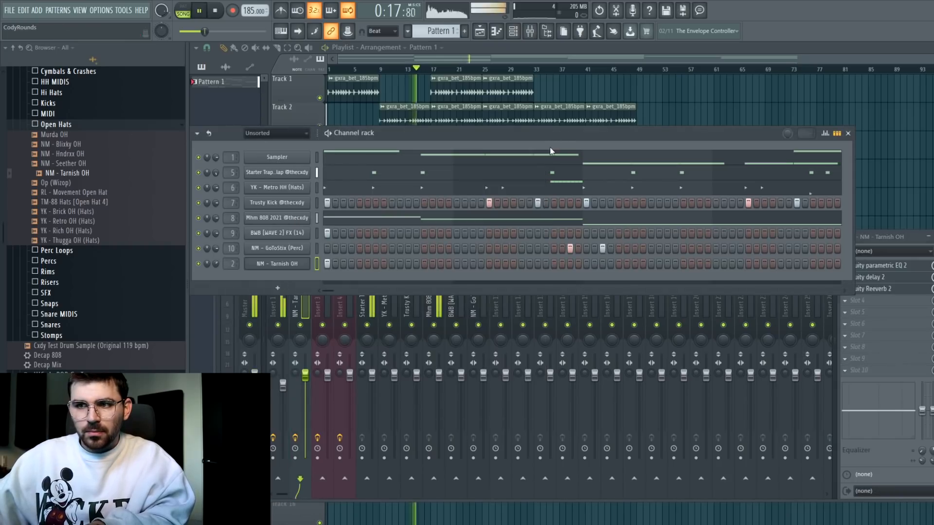
pyautogui.scroll(-2, 291, 237)
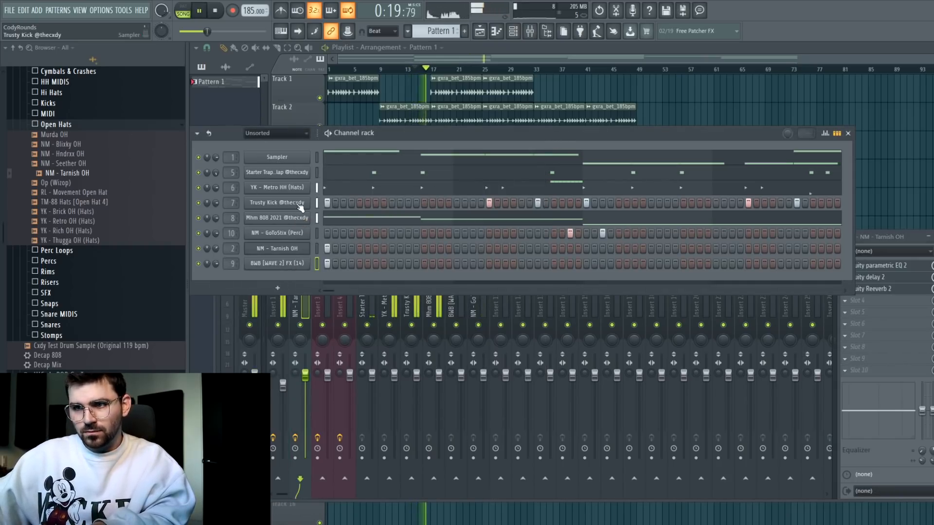
pyautogui.scroll(-1, 299, 204)
pyautogui.scroll(1, 299, 218)
pyautogui.scroll(-3, 299, 204)
pyautogui.scroll(-2, 299, 236)
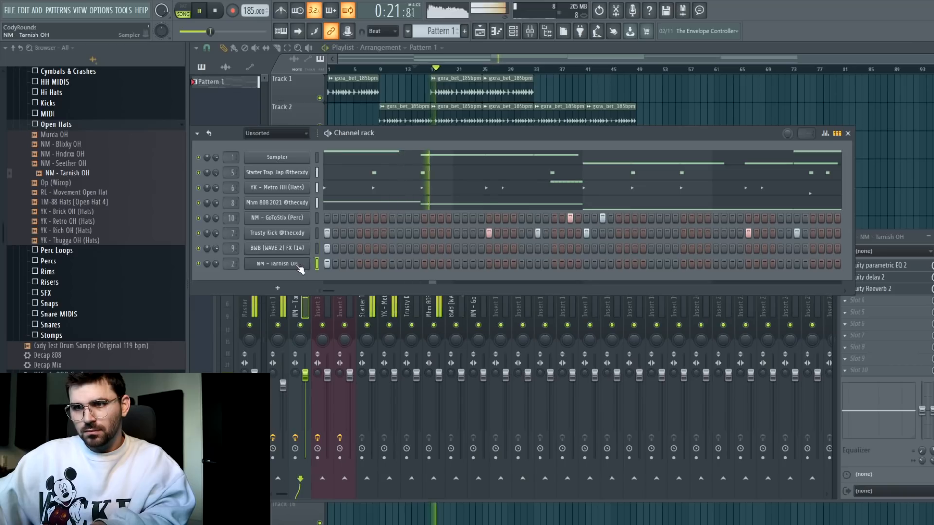
pyautogui.scroll(-3, 302, 204)
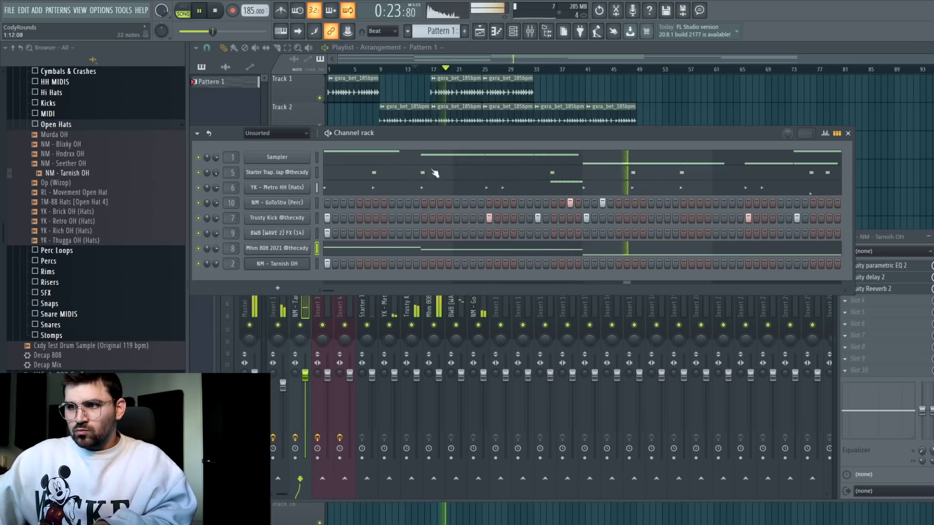
# Step: Bring the playlist into view and split Pattern 1 into separate patterns by channel
pyautogui.rightClick(690, 106)
pyautogui.click(439, 32)
pyautogui.click(560, 192)
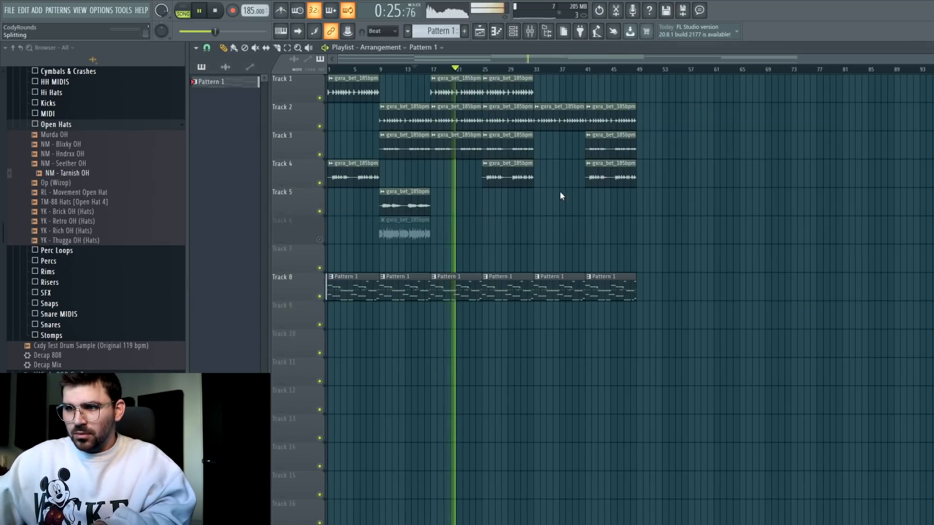
# Step: Select the split drum patterns from Starter Trap Clap to NM - Tarnish OH and place them in the playlist from Track 8 down
pyautogui.click(231, 96)
pyautogui.keyDown('shift'); pyautogui.click(231, 175); pyautogui.keyUp('shift')
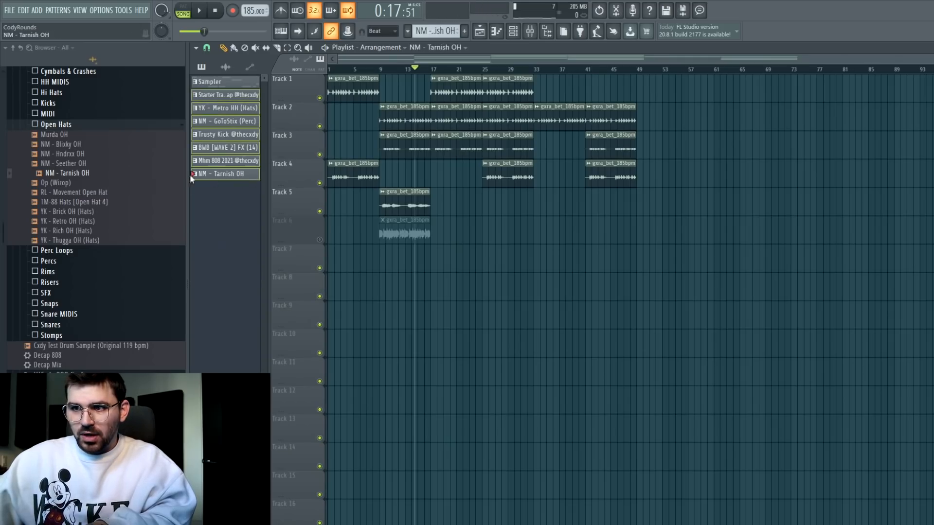
pyautogui.moveTo(187, 174); pyautogui.dragTo(419, 275)
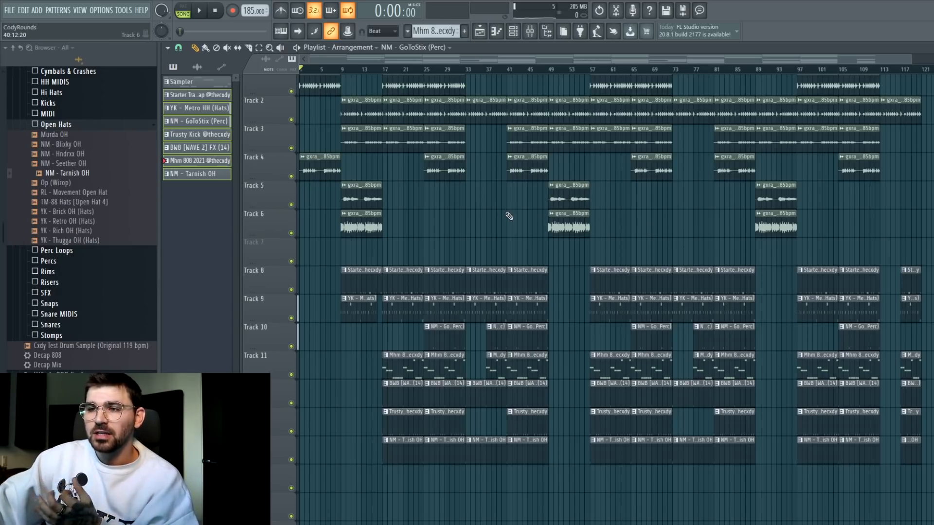
# Step: Solo Track 4 and audition its gxra_bet_185bpm loop from the start of the arrangement
pyautogui.scroll(4, 511, 120)
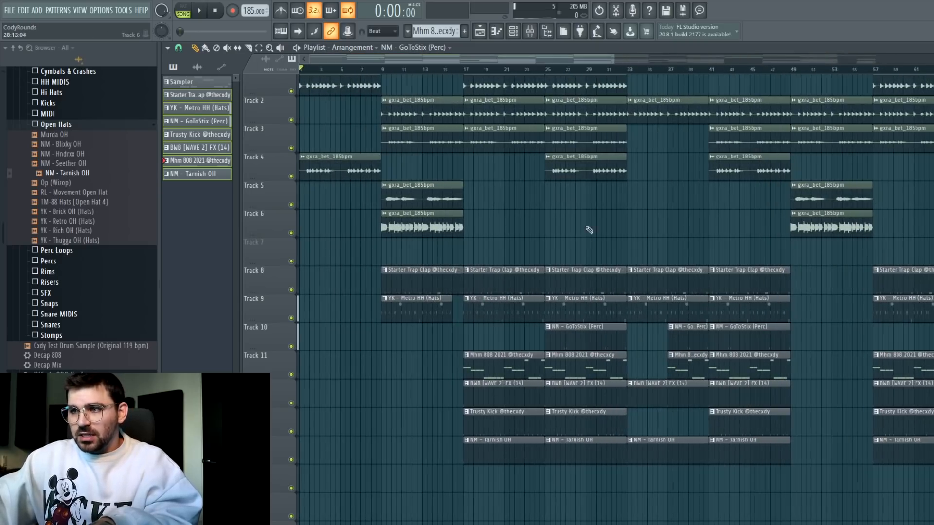
pyautogui.click(602, 167)
pyautogui.rightClick(291, 176)
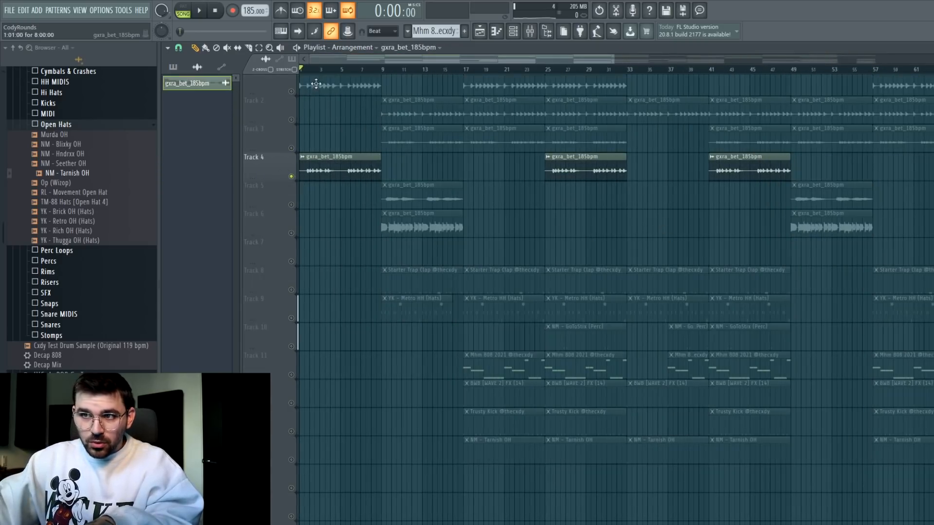
pyautogui.press('space')
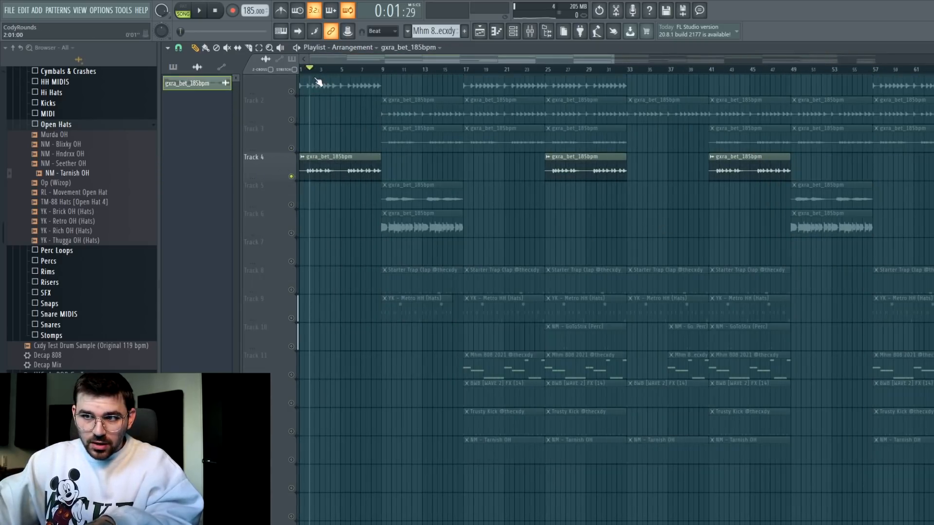
# Step: Make the Track 4 clip at bar 41 unique, set its time-stretching mode to Stretch and raise its pitch by 1200 cents
pyautogui.click(714, 158)
pyautogui.click(731, 245)
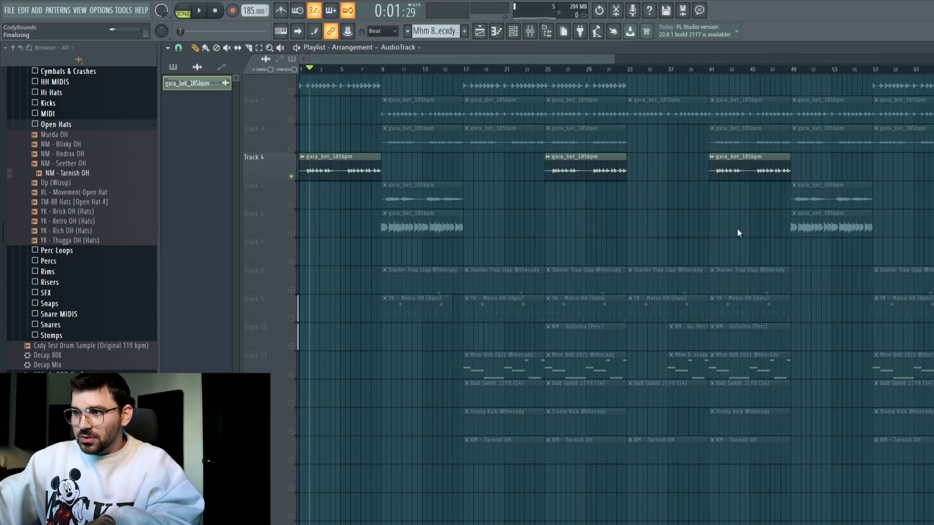
pyautogui.doubleClick(740, 167)
pyautogui.click(500, 228)
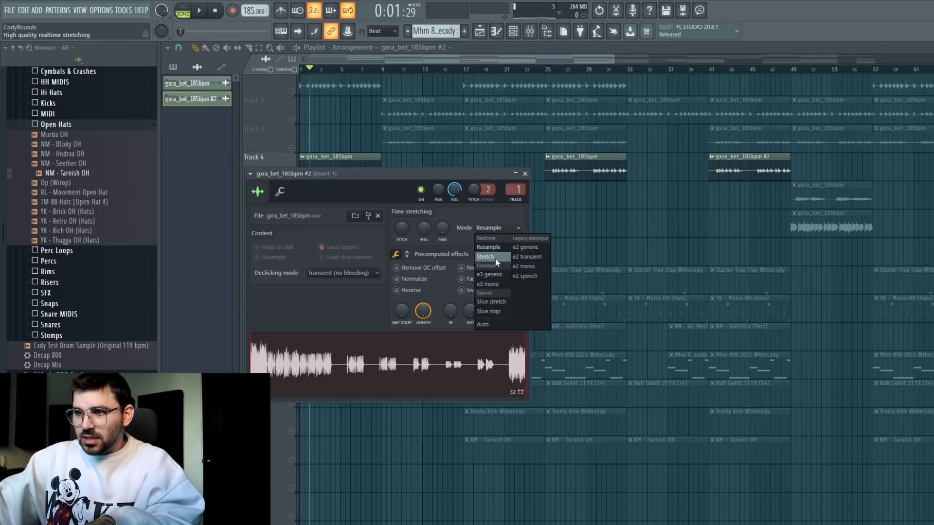
pyautogui.click(495, 259)
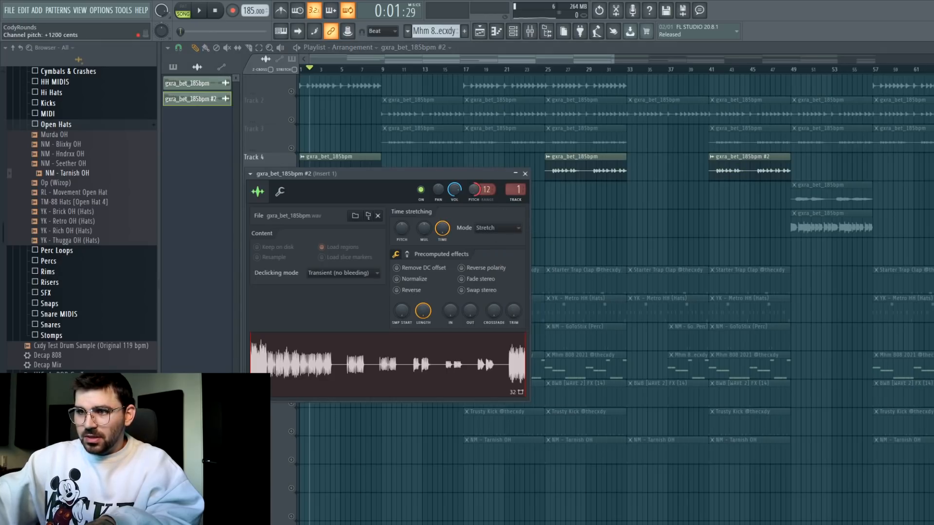
pyautogui.press('F9')
pyautogui.press('F9')
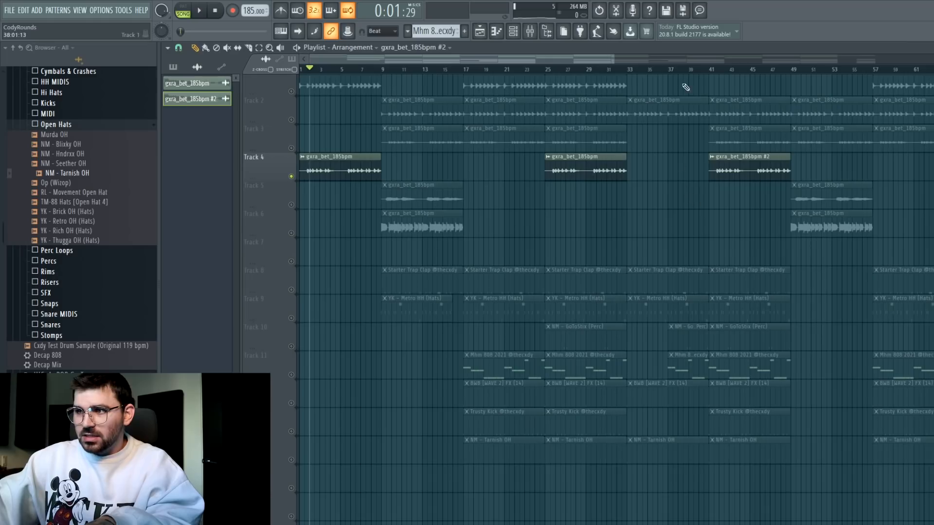
# Step: Play from bar 41 with Tracks 2 and 3 enabled alongside Track 4, and mute Track 3 again
pyautogui.click(712, 69)
pyautogui.press('space')
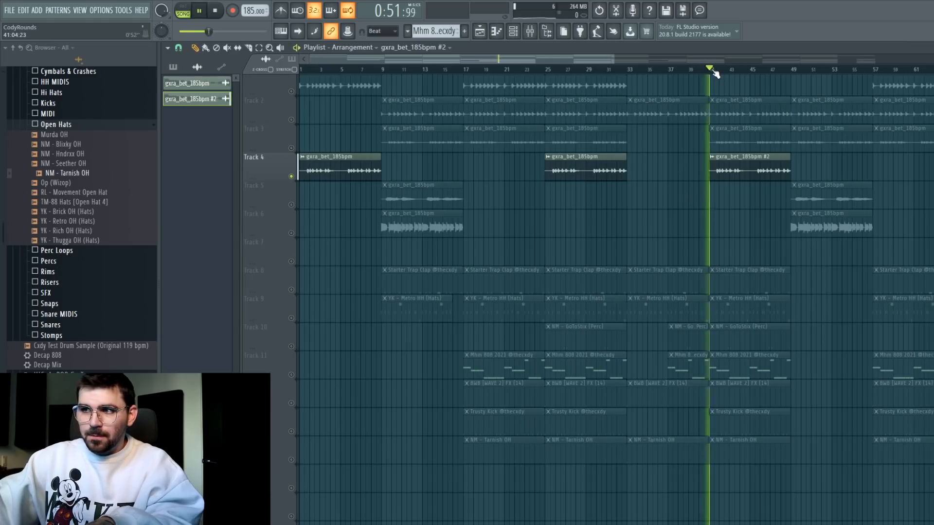
pyautogui.click(291, 148)
pyautogui.click(291, 120)
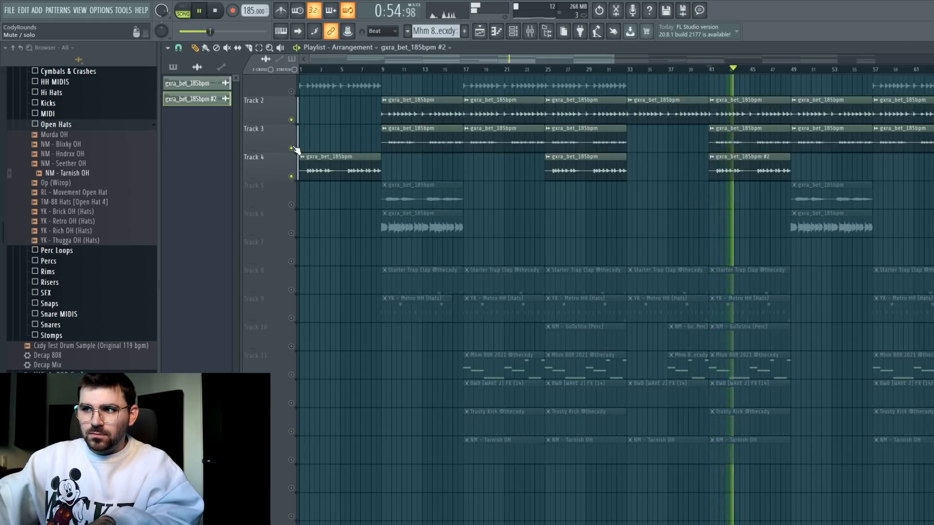
pyautogui.click(291, 147)
# Step: Route the gxra_bet_185bpm #2 clip to mixer track 3 and load Tremolator in a free effect slot
pyautogui.doubleClick(774, 171)
pyautogui.press('space')
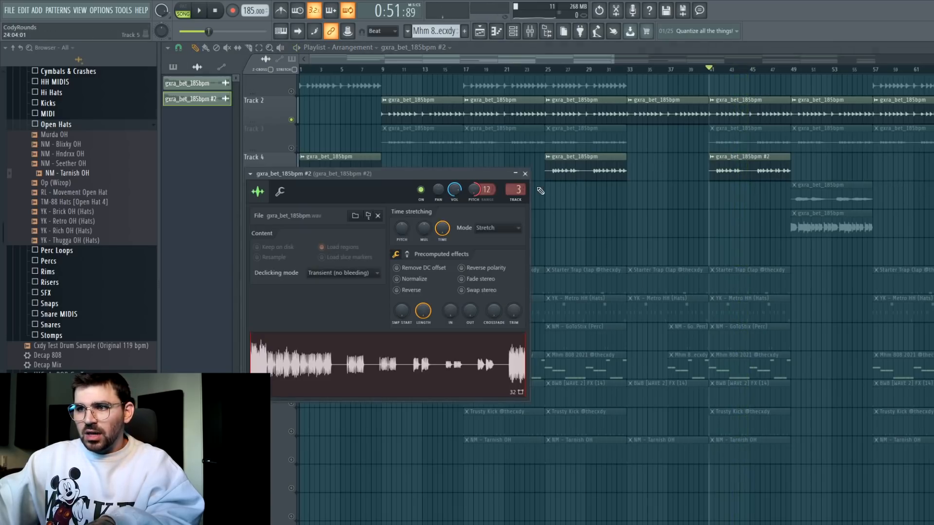
pyautogui.press('F9')
pyautogui.click(819, 299)
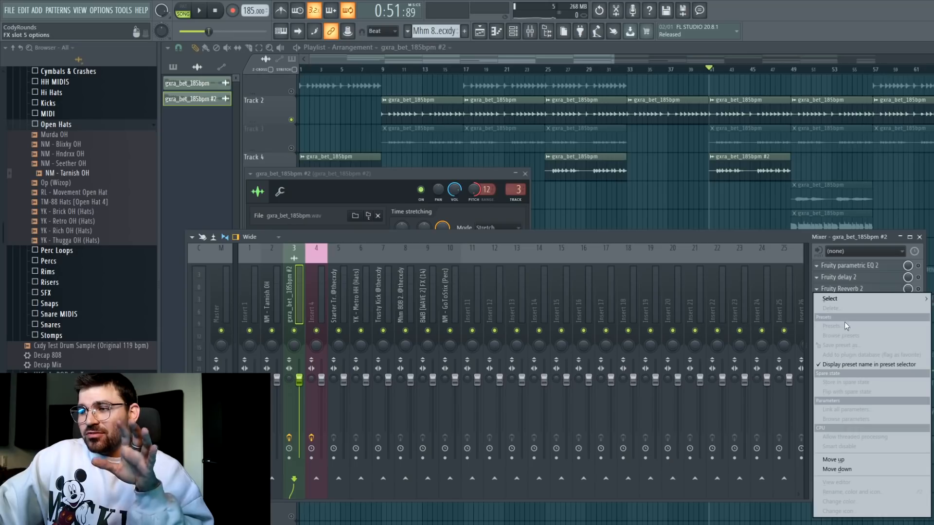
pyautogui.moveTo(847, 299)
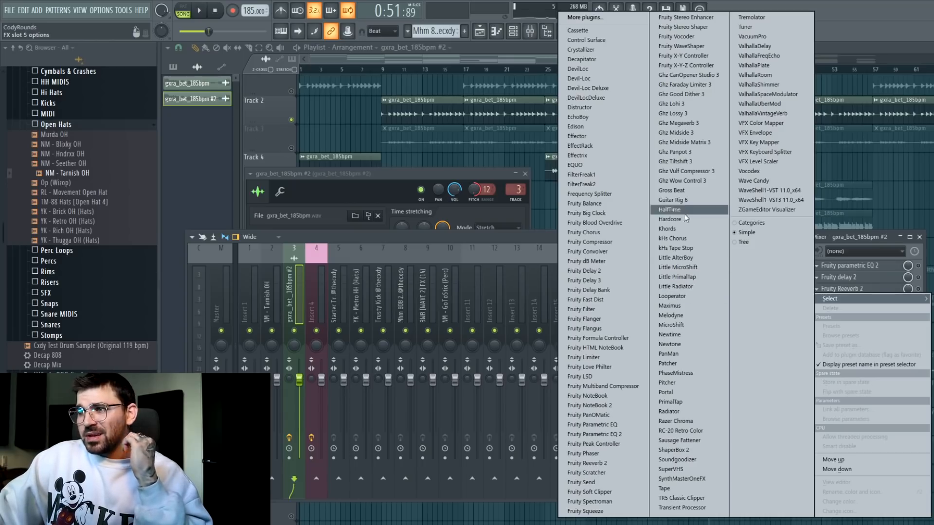
pyautogui.click(752, 17)
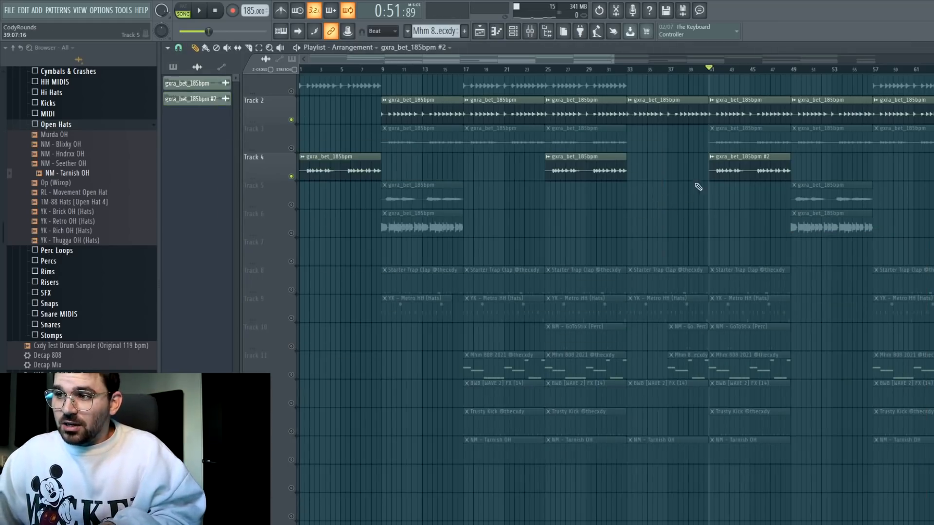
# Step: Change the color of the gxra_bet_185bpm #2 clip to red
pyautogui.doubleClick(725, 169)
pyautogui.press('Escape')
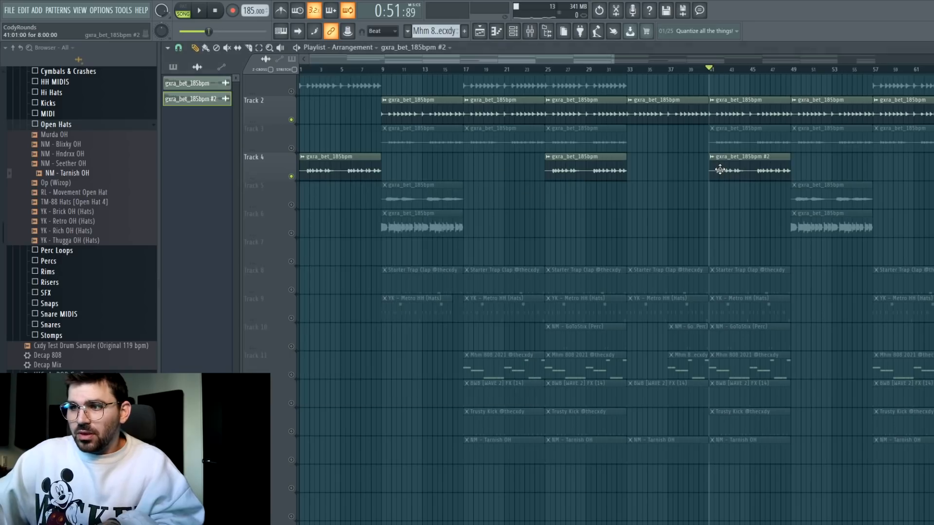
pyautogui.rightClick(177, 100)
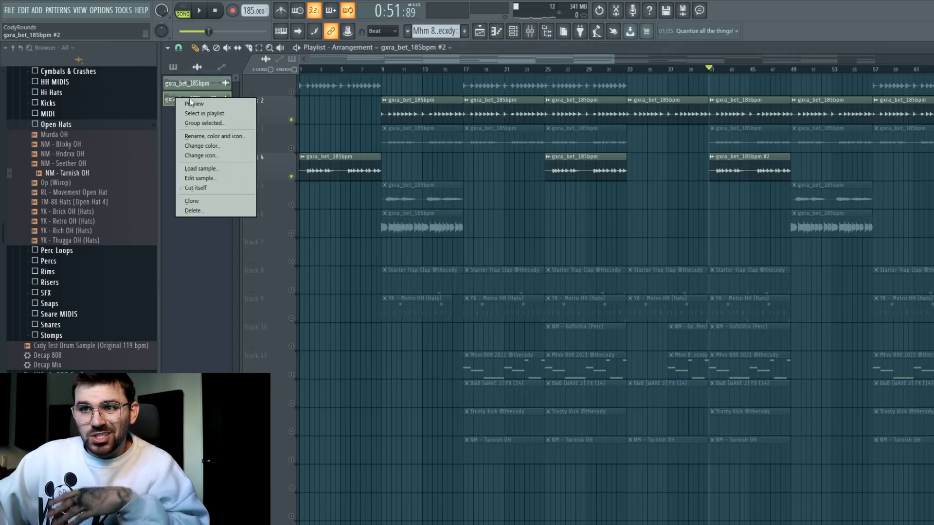
pyautogui.click(212, 146)
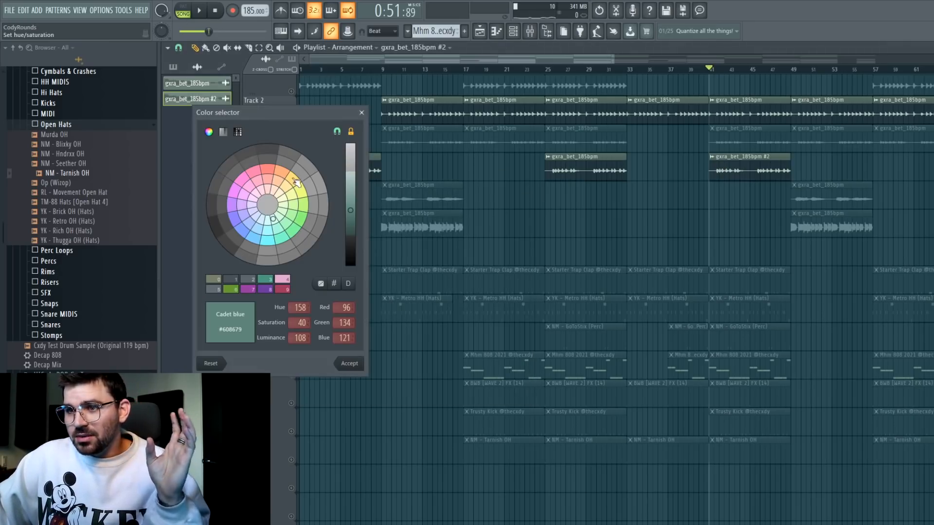
pyautogui.click(268, 170)
pyautogui.click(349, 365)
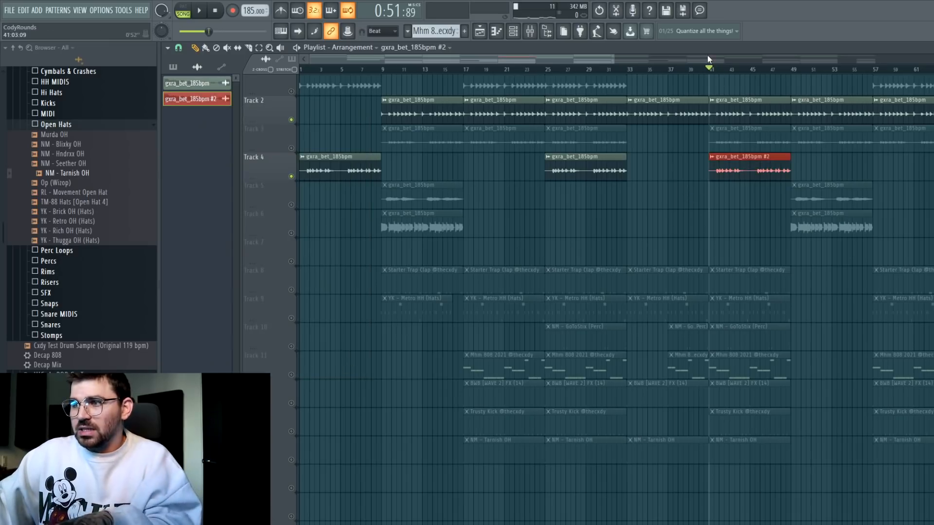
# Step: Replace the Track 4 clip at bar 81 with gxra_bet_185bpm #2 and unmute all playlist tracks
pyautogui.scroll(-3, 684, 161)
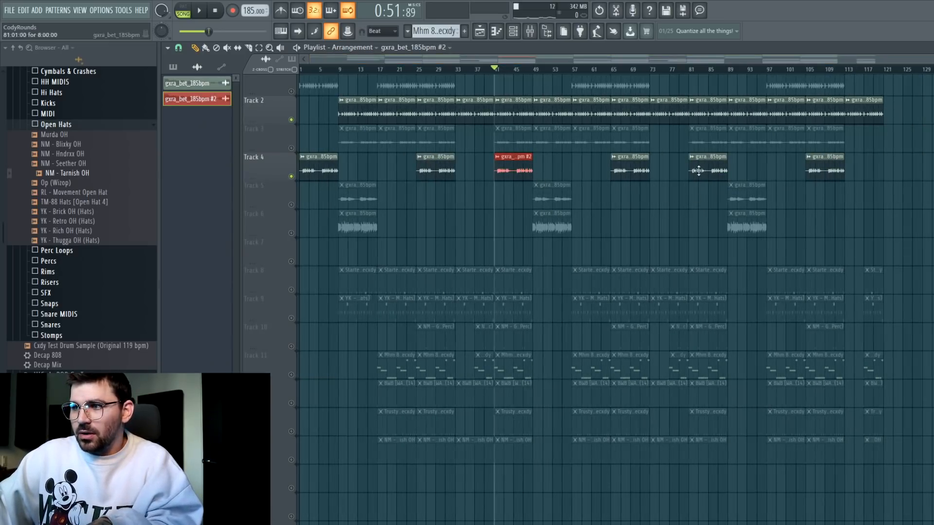
pyautogui.rightClick(699, 170)
pyautogui.click(696, 167)
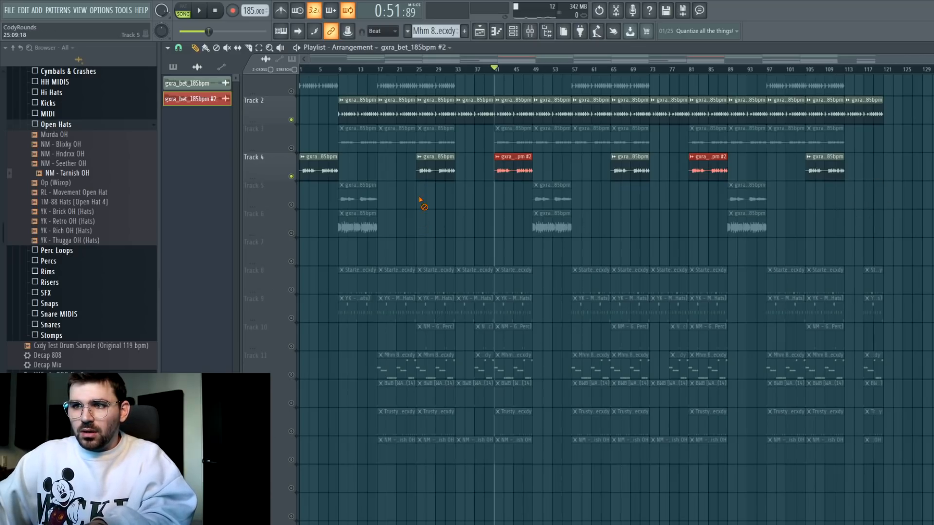
pyautogui.rightClick(291, 148)
pyautogui.rightClick(292, 148)
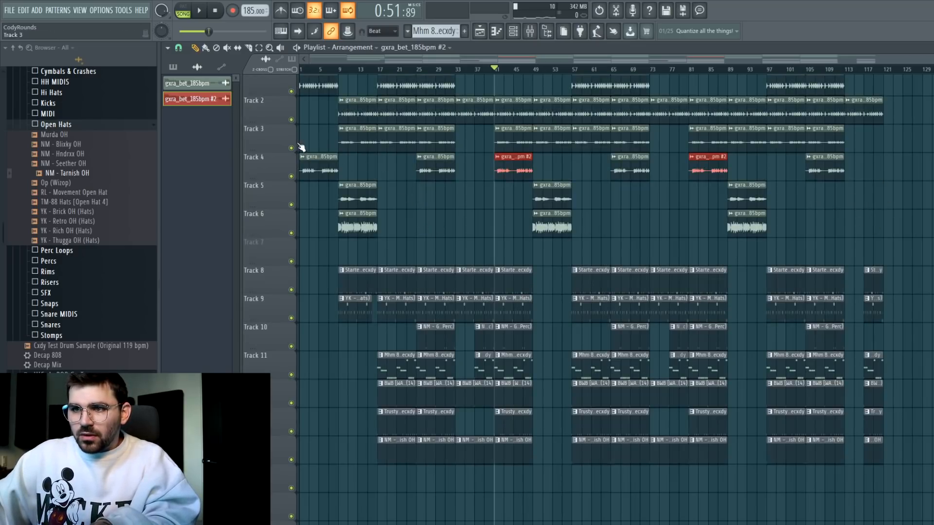
# Step: Solo Track 3 and listen to its clips from bar 9
pyautogui.click(258, 134)
pyautogui.click(343, 71)
pyautogui.press('space')
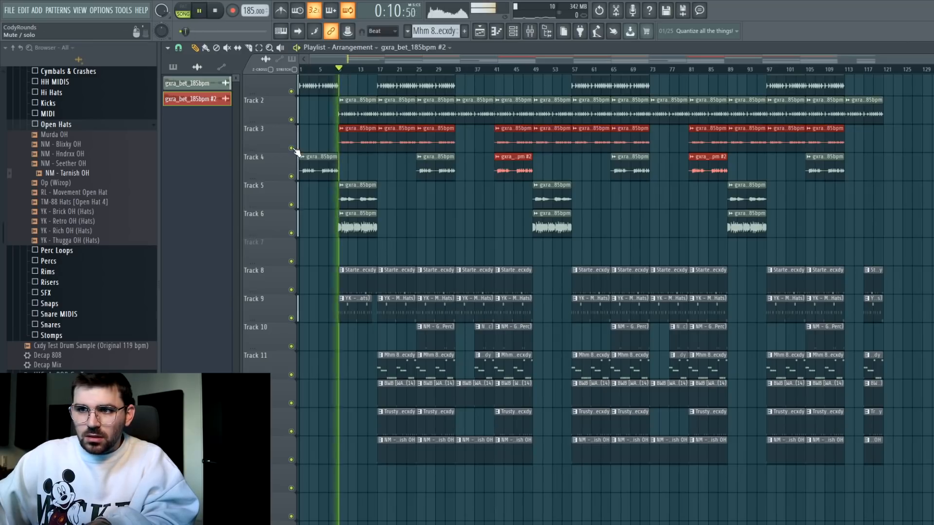
pyautogui.rightClick(292, 149)
pyautogui.keyDown('ctrl'); pyautogui.click(361, 158); pyautogui.keyUp('ctrl')
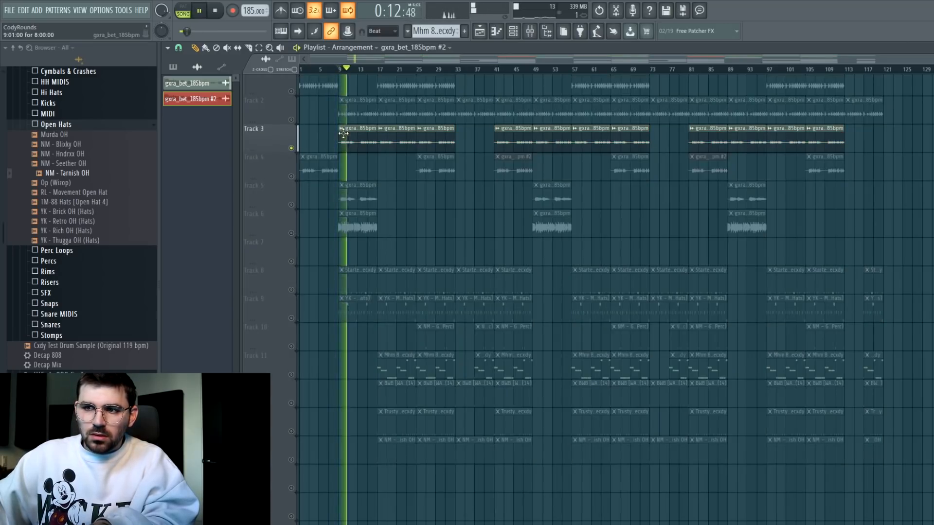
pyautogui.press('space')
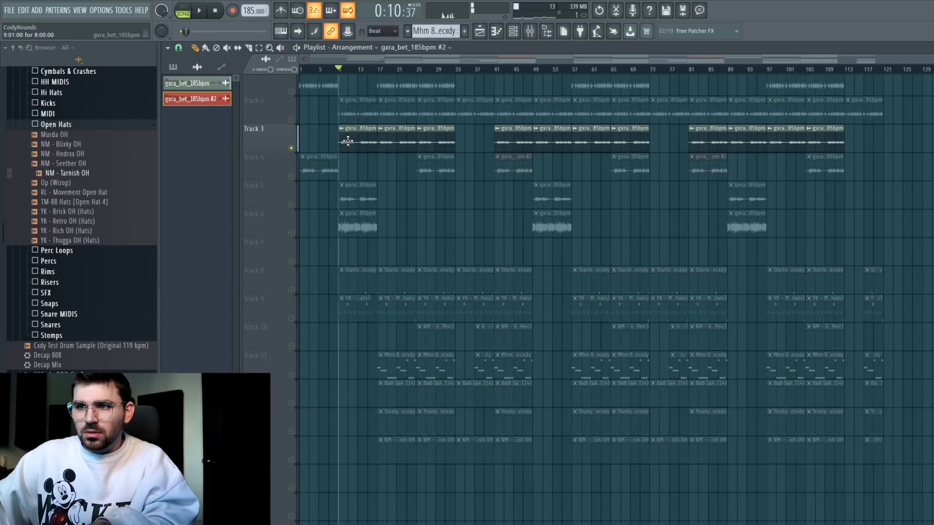
pyautogui.doubleClick(349, 148)
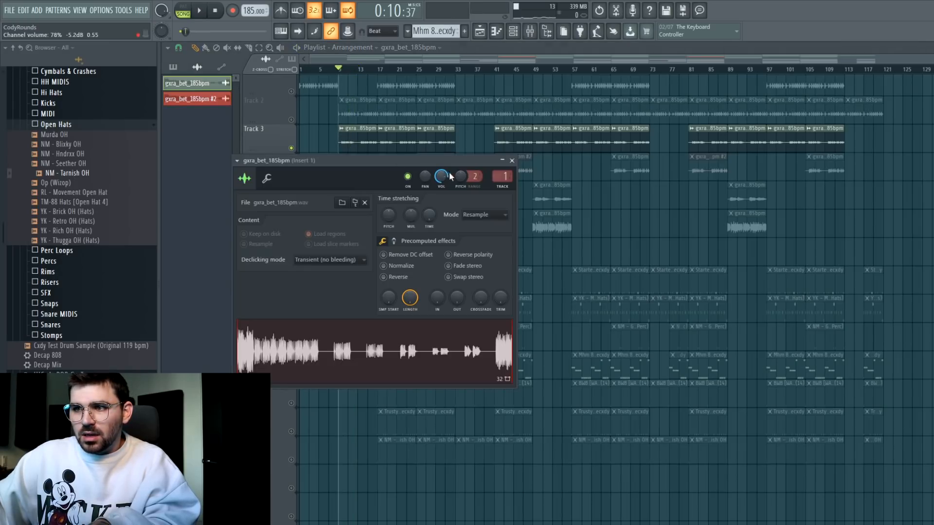
pyautogui.click(272, 179)
pyautogui.press('Escape')
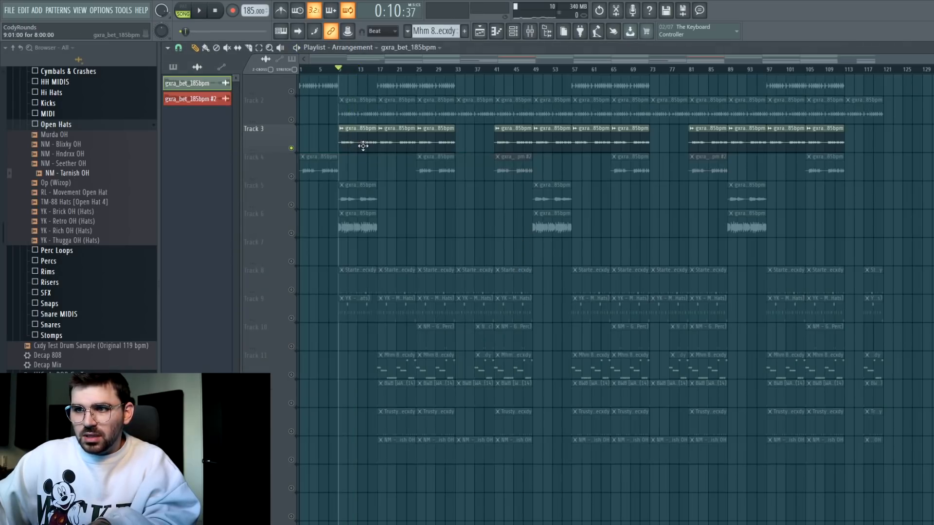
# Step: Make the Track 3 clip at bar 9 unique and check its channel settings
pyautogui.click(341, 128)
pyautogui.click(385, 209)
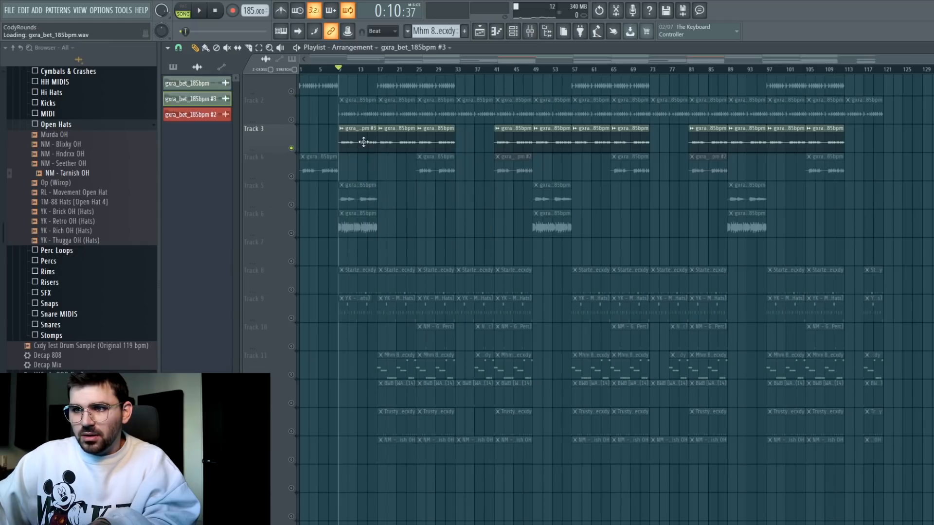
pyautogui.doubleClick(363, 141)
pyautogui.press('Escape')
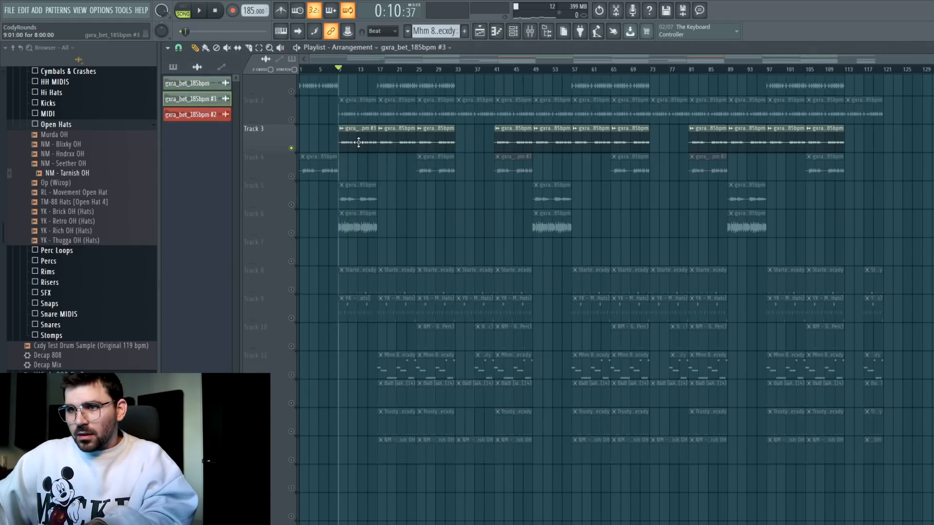
# Step: Move the unique clip to Track 7 and repeat it there to match the original Track 3 layout from bar 9 to bar 113
pyautogui.moveTo(359, 142); pyautogui.dragTo(362, 177)
pyautogui.keyDown('ctrl'); pyautogui.click(360, 253); pyautogui.keyUp('ctrl')
pyautogui.hotkey('ctrl', 'b')
pyautogui.press('space')
pyautogui.hotkey('ctrl', 'b')
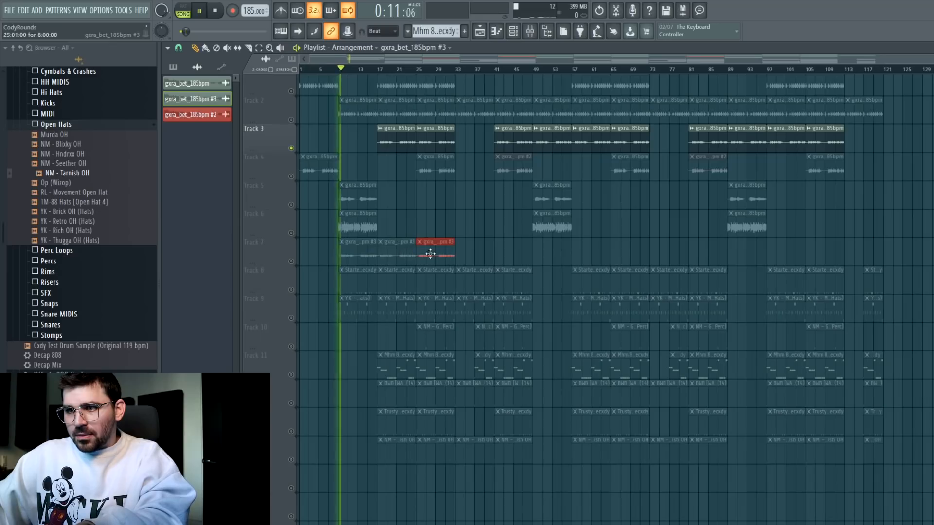
pyautogui.moveTo(430, 254)
pyautogui.mouseDown()
pyautogui.moveTo(360, 248)
pyautogui.moveTo(510, 247)
pyautogui.mouseUp()
pyautogui.keyDown('ctrl'); pyautogui.click(597, 246); pyautogui.keyUp('ctrl')
pyautogui.hotkey('ctrl', 'b')
pyautogui.moveTo(628, 248)
pyautogui.mouseDown()
pyautogui.moveTo(500, 249)
pyautogui.moveTo(774, 264)
pyautogui.moveTo(708, 254)
pyautogui.mouseUp()
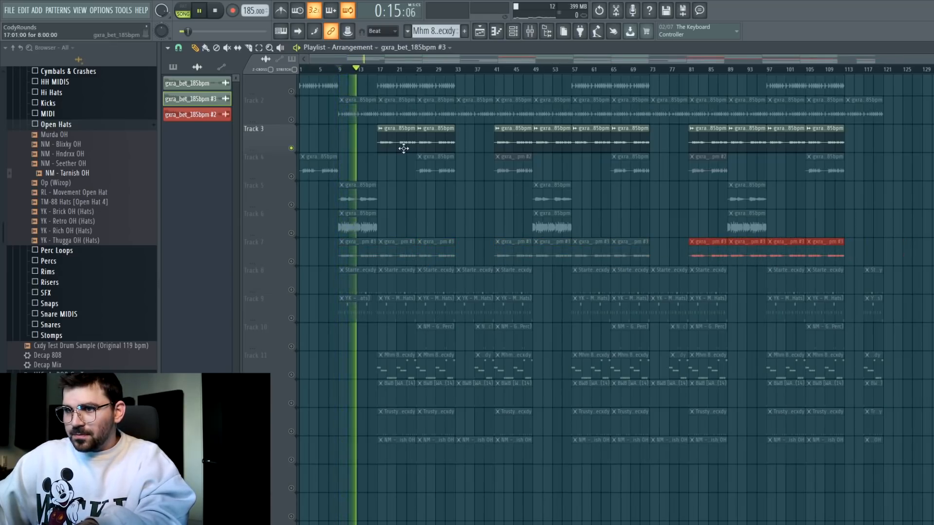
# Step: Delete the remaining original clips on Track 3 from bar 17 onward
pyautogui.moveTo(377, 125); pyautogui.dragTo(861, 153)
pyautogui.press('Delete')
# Step: Raise the channel volume of gxra_bet_185bpm #3 slightly
pyautogui.doubleClick(751, 255)
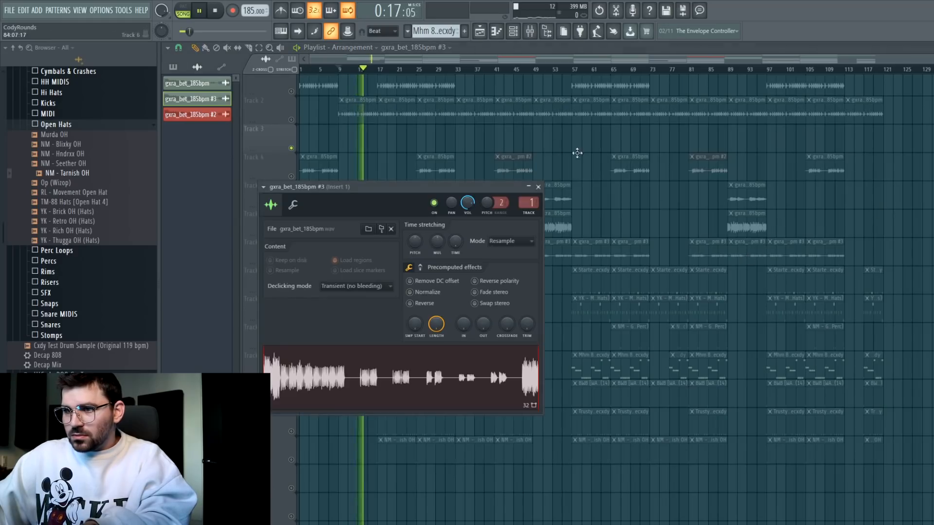
pyautogui.press('Escape')
pyautogui.doubleClick(728, 251)
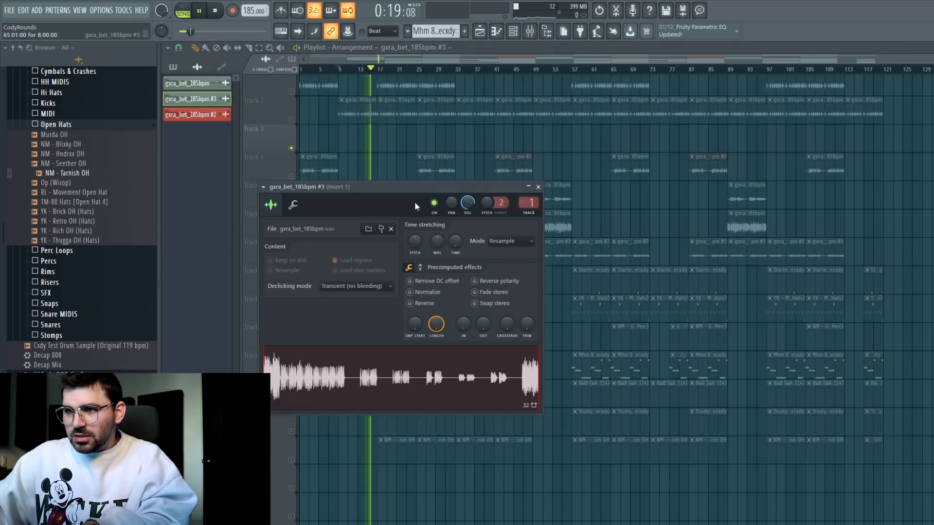
pyautogui.moveTo(468, 203); pyautogui.dragTo(467, 193)
pyautogui.press('Escape')
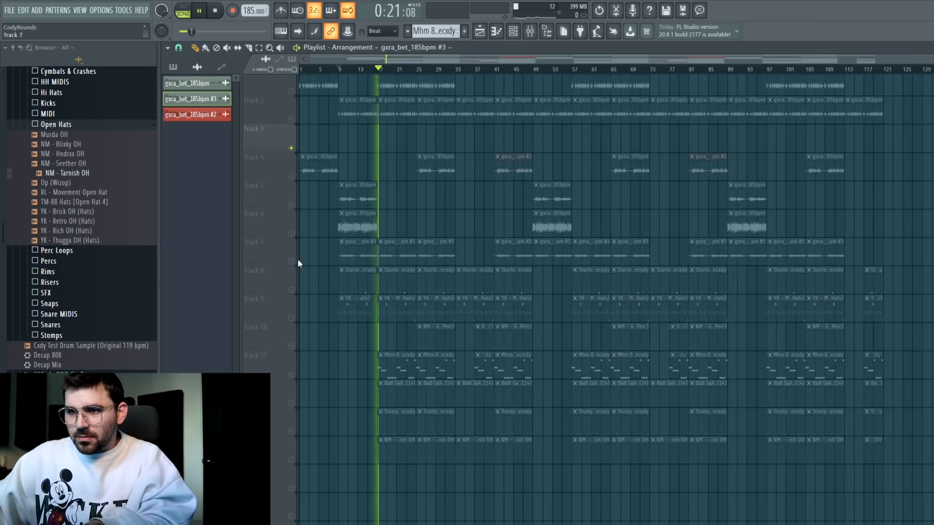
# Step: Move the gxra_bet_185bpm #3 clips from Track 7 up to Track 3 and unmute all playlist tracks
pyautogui.moveTo(337, 258); pyautogui.dragTo(875, 130)
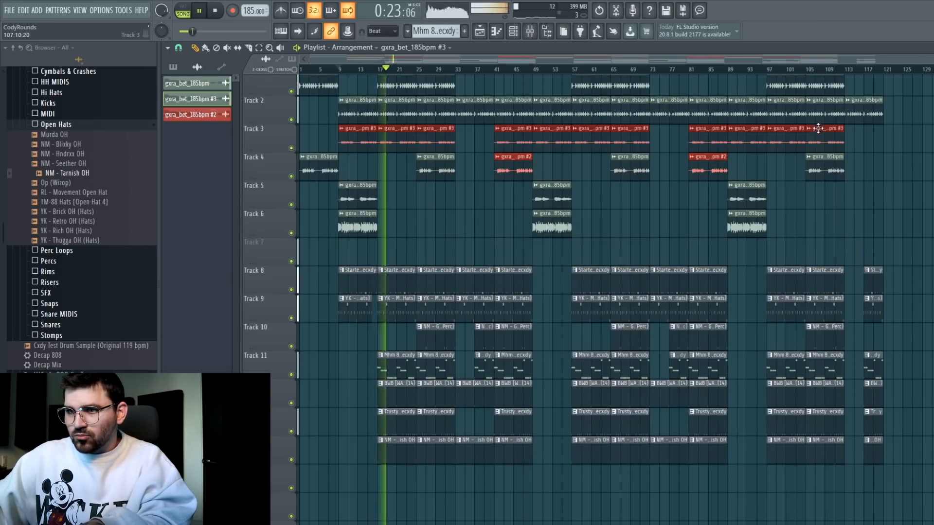
pyautogui.keyDown('ctrl'); pyautogui.click(860, 208); pyautogui.keyUp('ctrl')
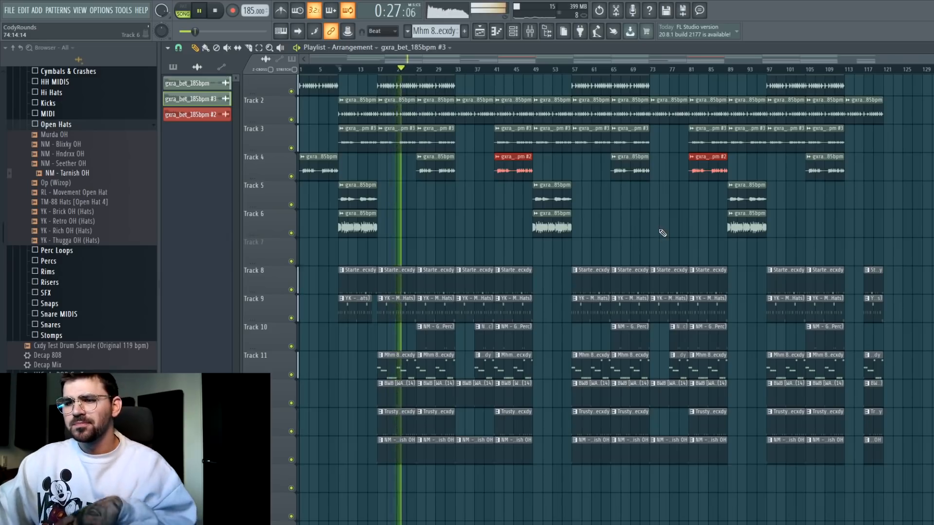
# Step: Open the YK - Metro HH (Hats) pattern in the piano roll and add a C5 note at 1:05
pyautogui.doubleClick(427, 308)
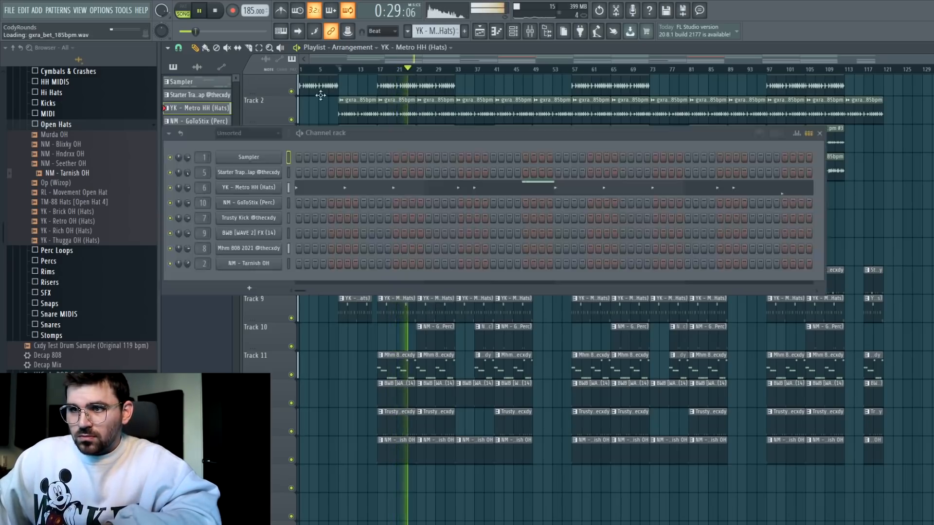
pyautogui.click(302, 188)
pyautogui.press('space')
pyautogui.scroll(4, 289, 165)
pyautogui.click(233, 218)
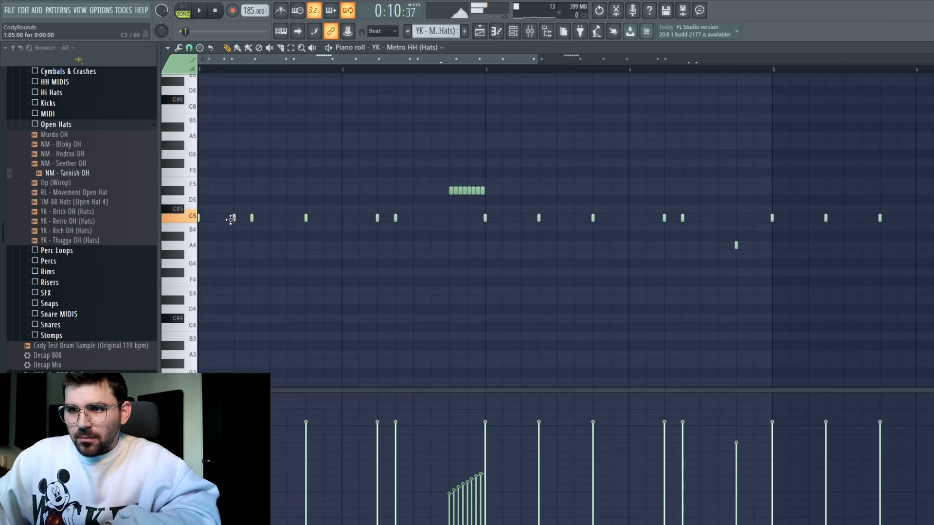
pyautogui.scroll(-1, 247, 74)
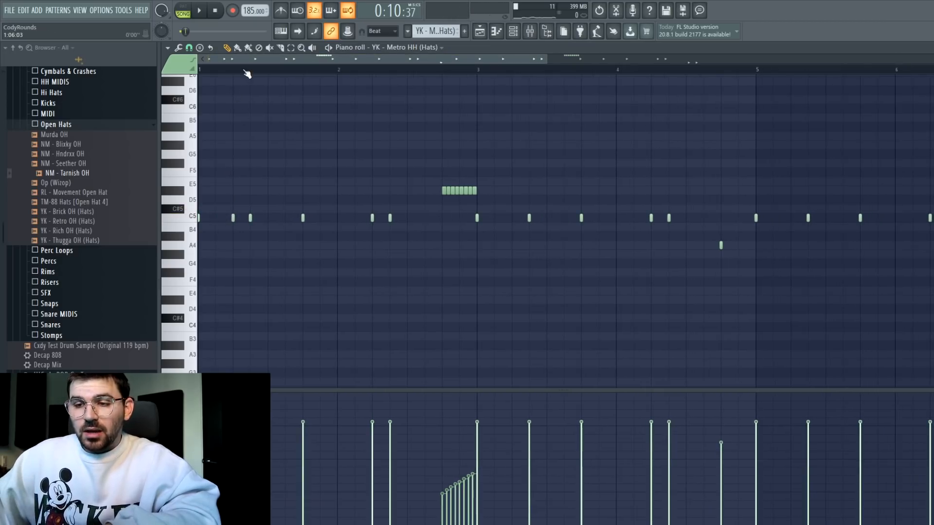
# Step: Play the hi-hat pattern and add C5 notes at 1:11 and at step 5 of bar 3
pyautogui.press('space')
pyautogui.press('space')
pyautogui.press('space')
pyautogui.click(290, 218)
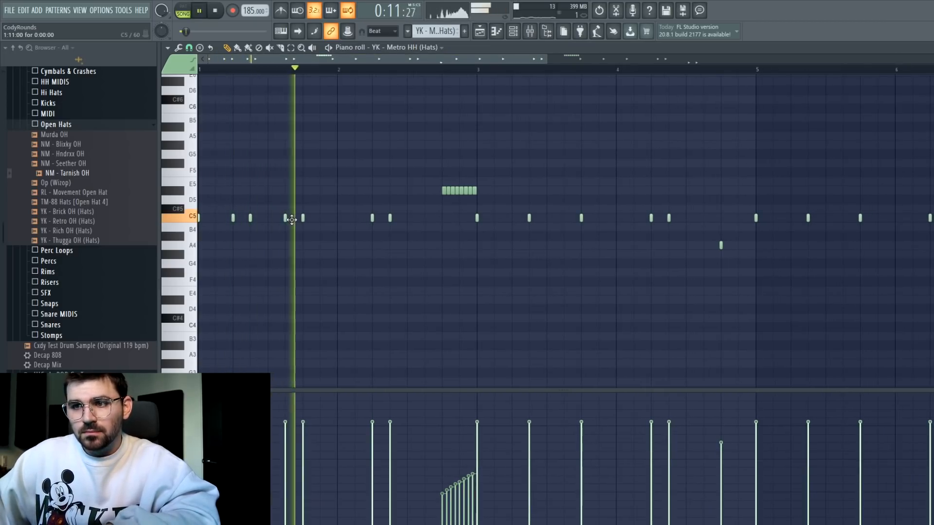
pyautogui.click(511, 219)
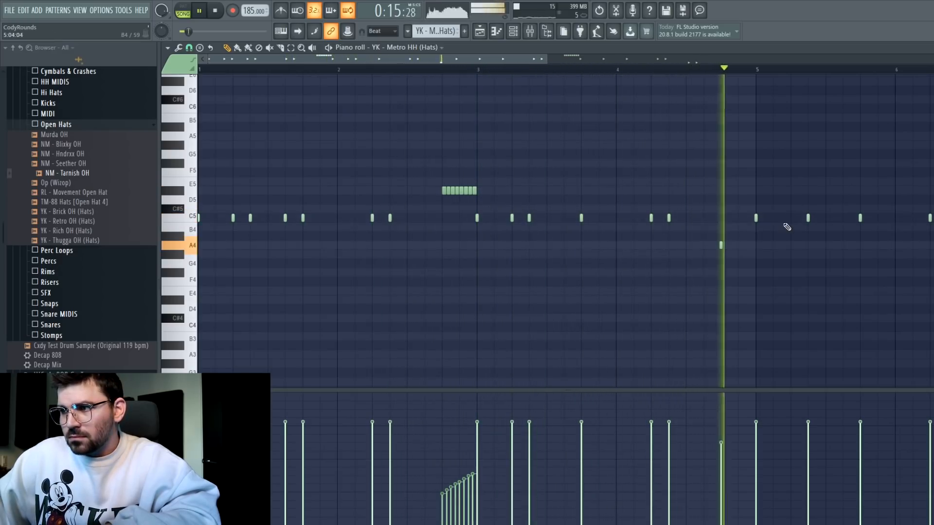
# Step: Stop playback and delete the hi-hat notes after the first four bars
pyautogui.press('space')
pyautogui.moveTo(751, 245); pyautogui.dragTo(932, 116)
pyautogui.moveTo(578, 59); pyautogui.dragTo(638, 141)
pyautogui.moveTo(804, 354); pyautogui.dragTo(515, 211)
pyautogui.press('Delete')
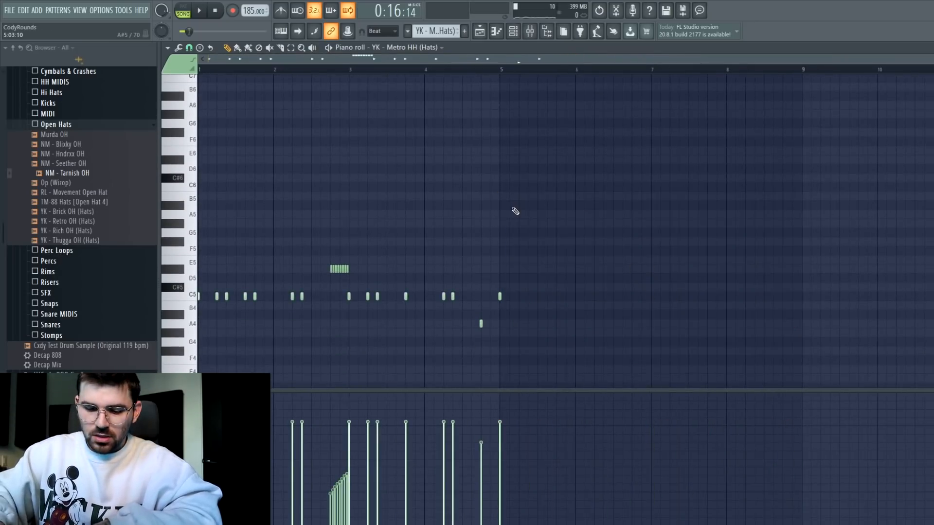
# Step: Extend the hi-hat notes with quick legato, duplicate the four bars into bars 5 to 8, and check them in the playlist
pyautogui.hotkey('ctrl', 'l')
pyautogui.hotkey('ctrl', 'b')
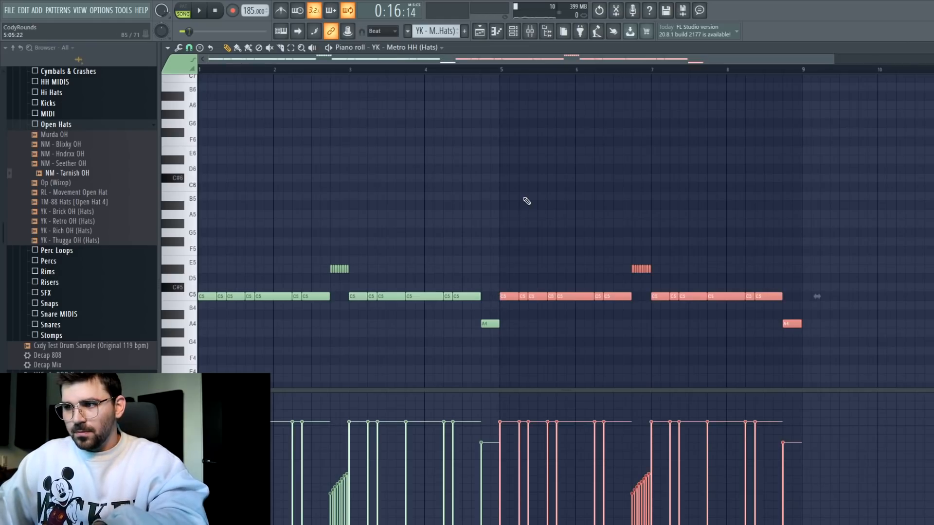
pyautogui.press('Escape')
pyautogui.press('F6')
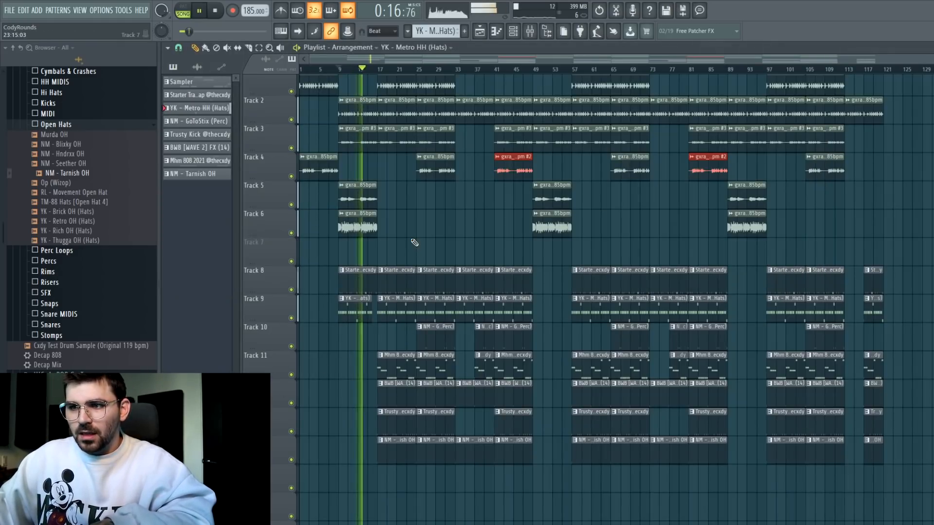
pyautogui.press('space')
pyautogui.click(60, 125)
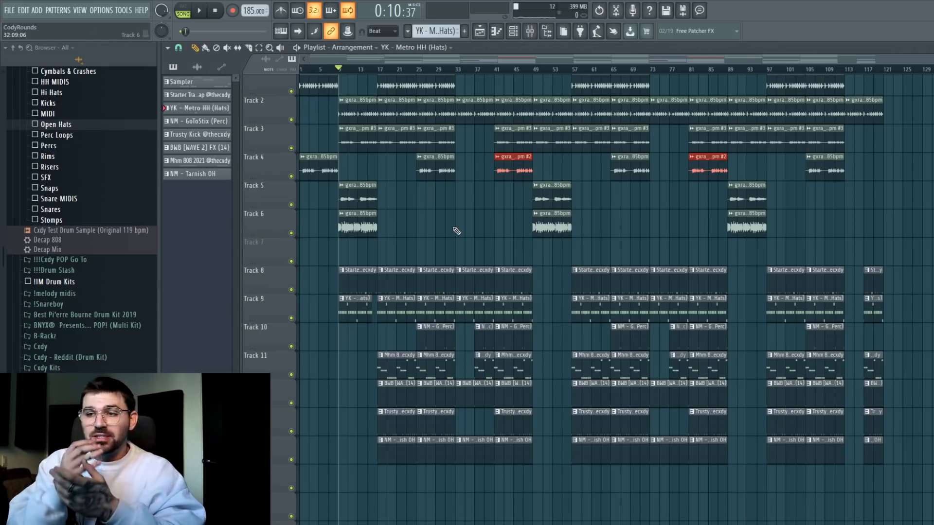
pyautogui.scroll(3, 39, 274)
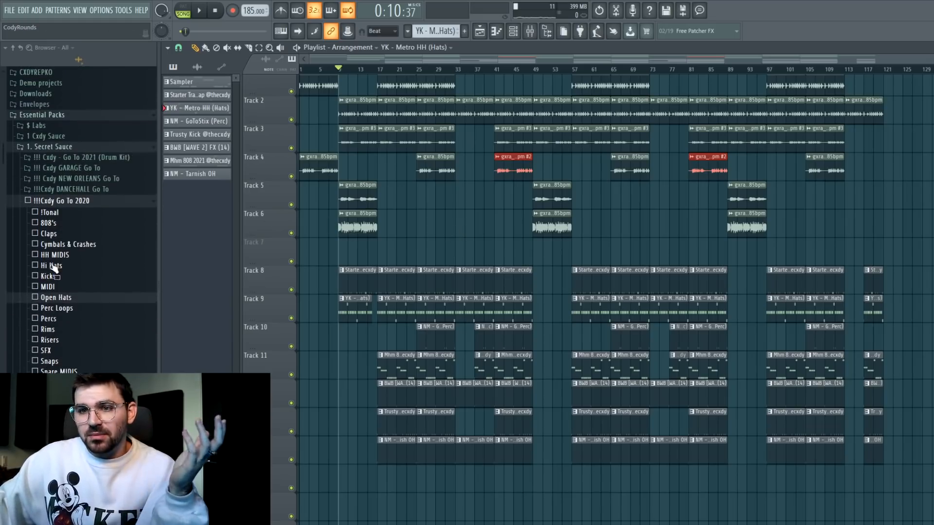
pyautogui.click(67, 203)
pyautogui.scroll(-3, 63, 204)
pyautogui.scroll(3, 69, 205)
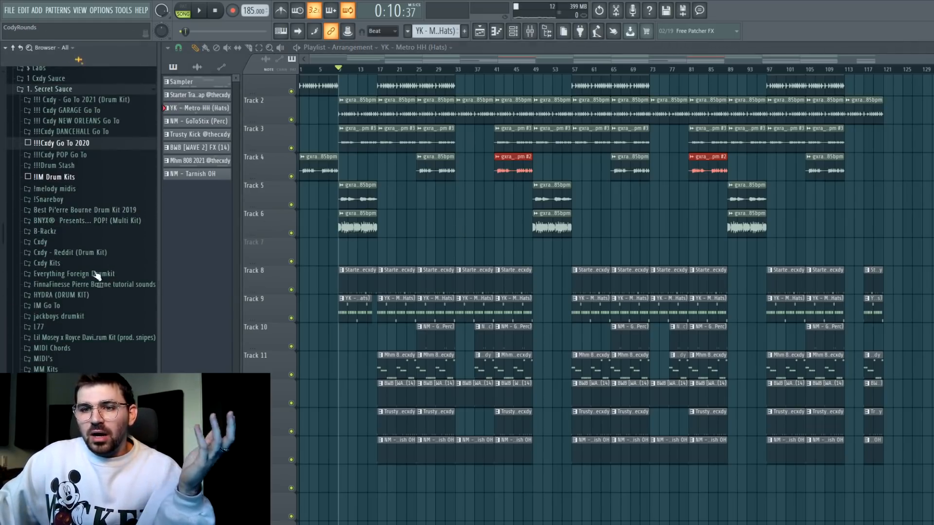
pyautogui.click(99, 254)
pyautogui.click(81, 306)
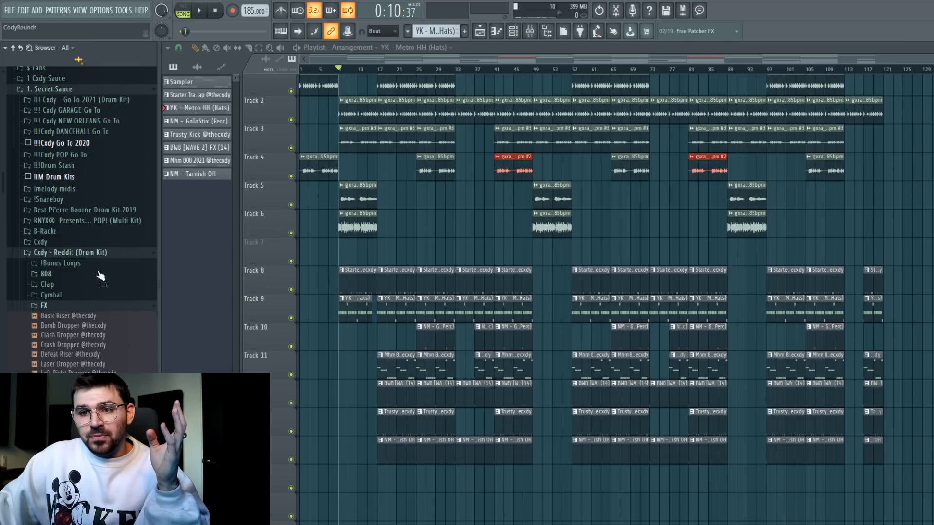
pyautogui.moveTo(85, 324); pyautogui.dragTo(339, 431)
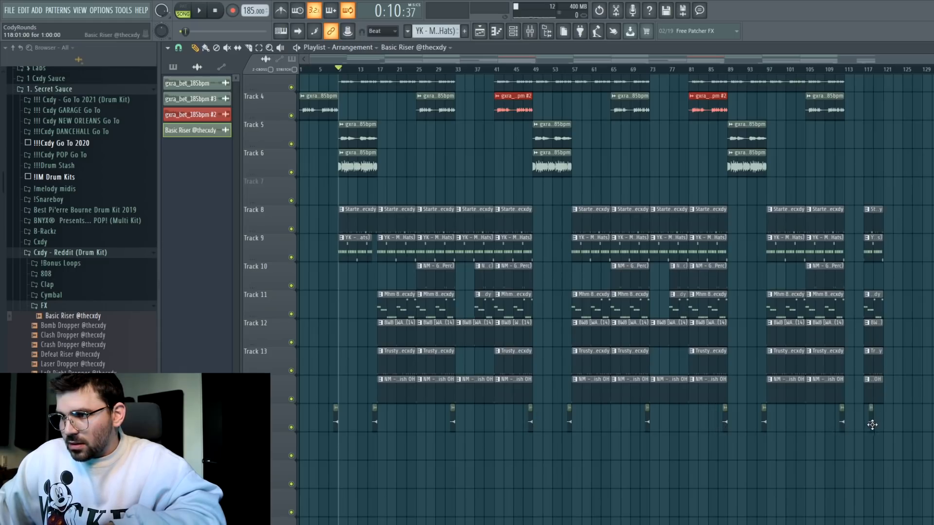
pyautogui.rightClick(873, 425)
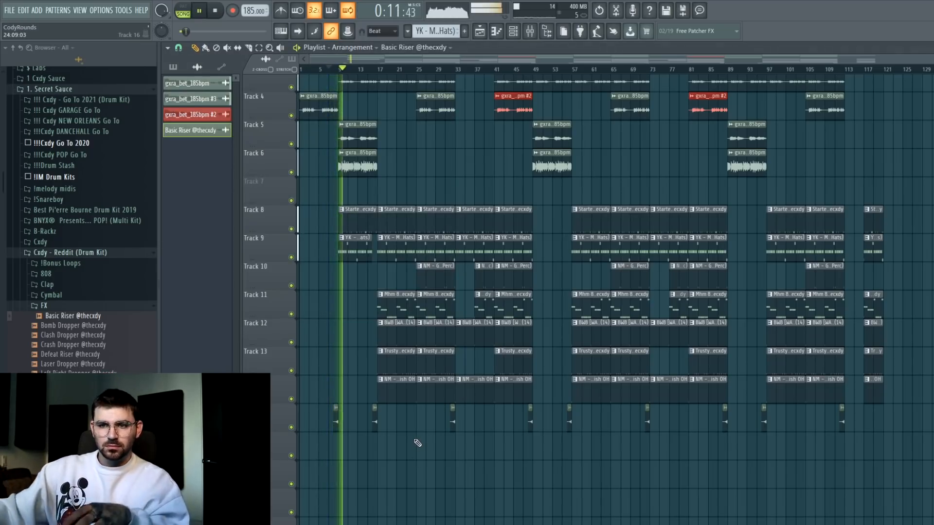
# Step: Make the Track 6 clip at bar 9 unique and open its channel settings
pyautogui.rightClick(341, 159)
pyautogui.click(374, 229)
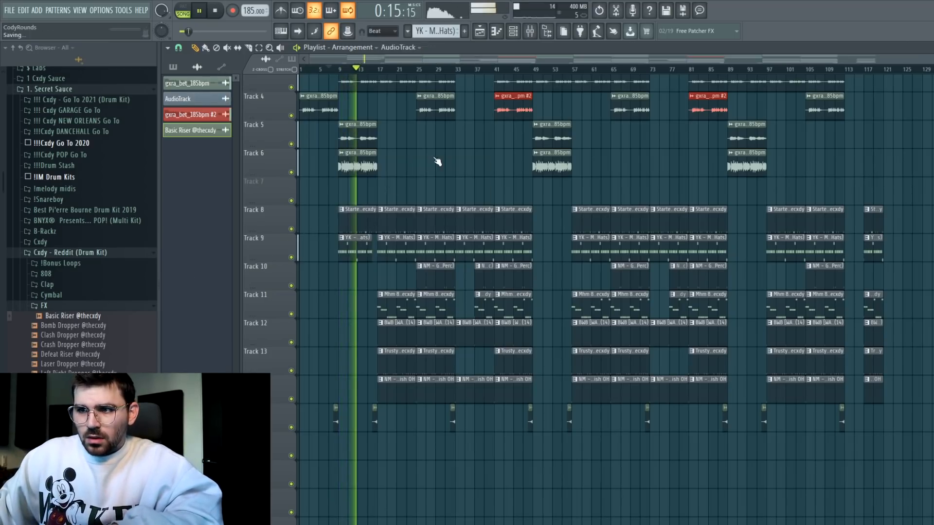
pyautogui.press('space')
pyautogui.doubleClick(363, 169)
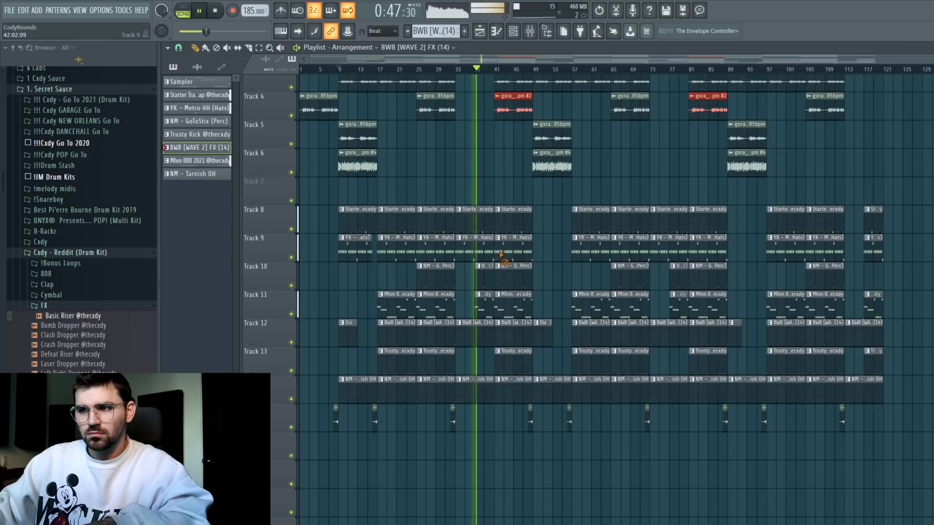
# Step: Try the section at bar 41 without the Track 9 hi-hat clip, and restore the clip
pyautogui.rightClick(498, 252)
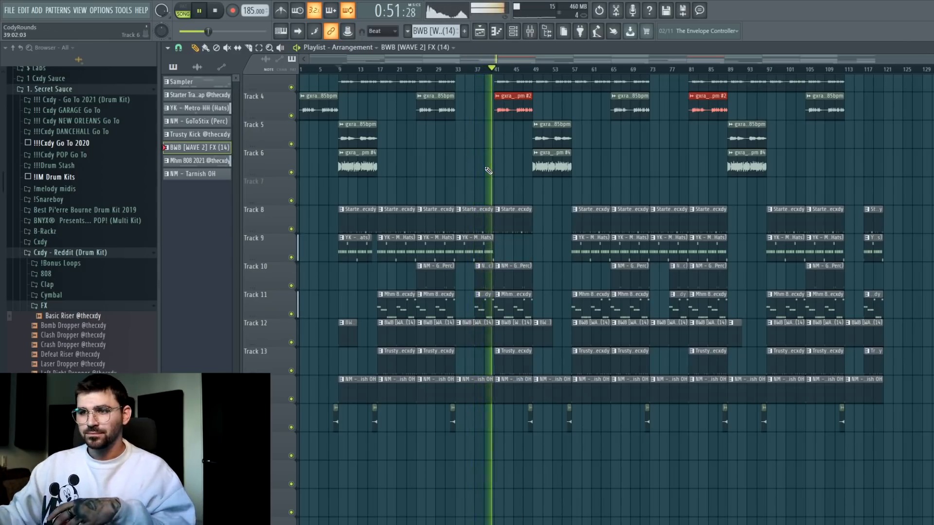
pyautogui.hotkey('ctrl', 'z')
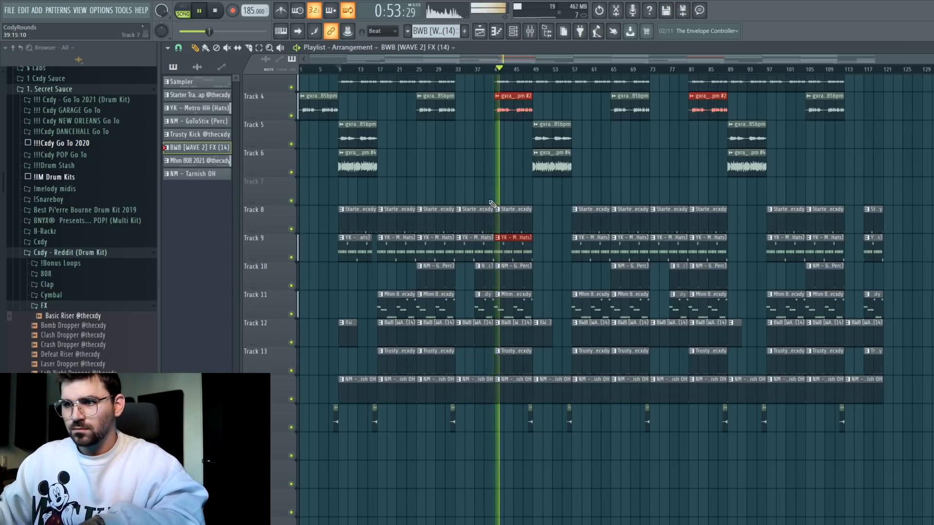
pyautogui.press('space')
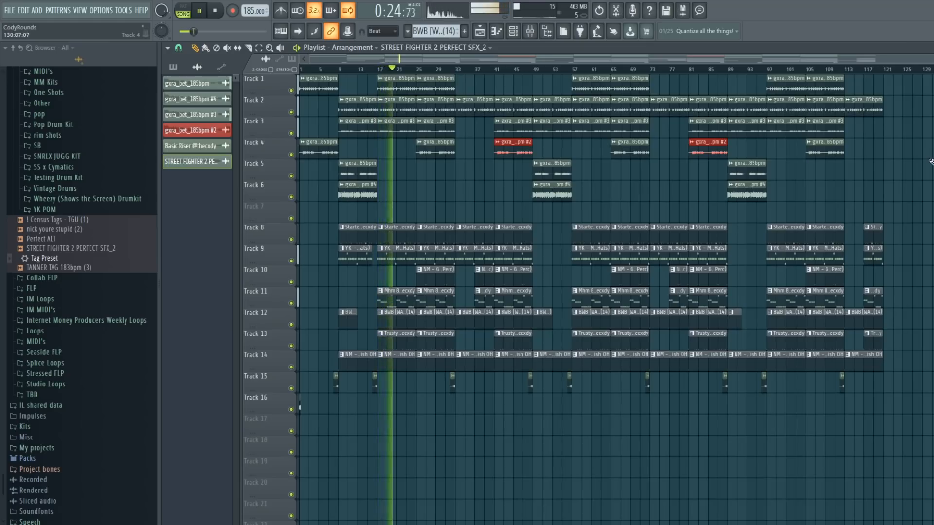
pyautogui.click(532, 32)
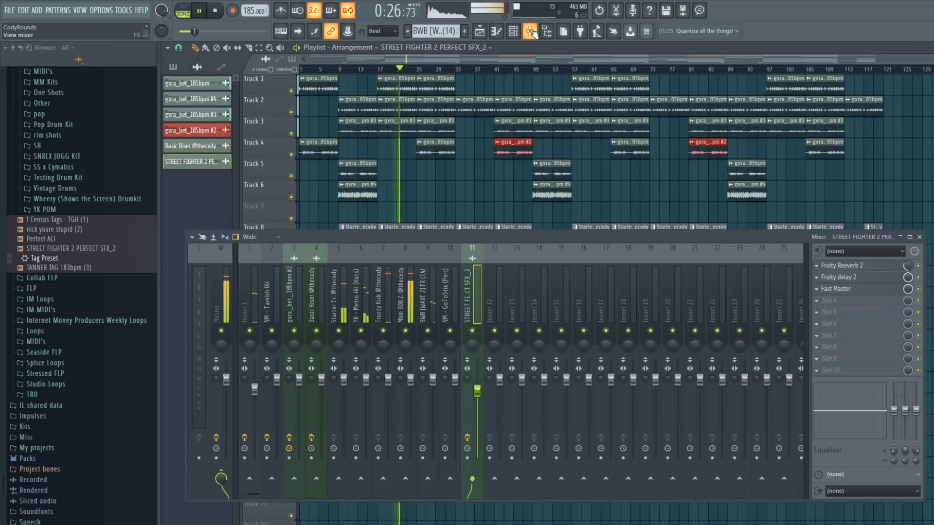
pyautogui.moveTo(410, 378); pyautogui.dragTo(411, 392)
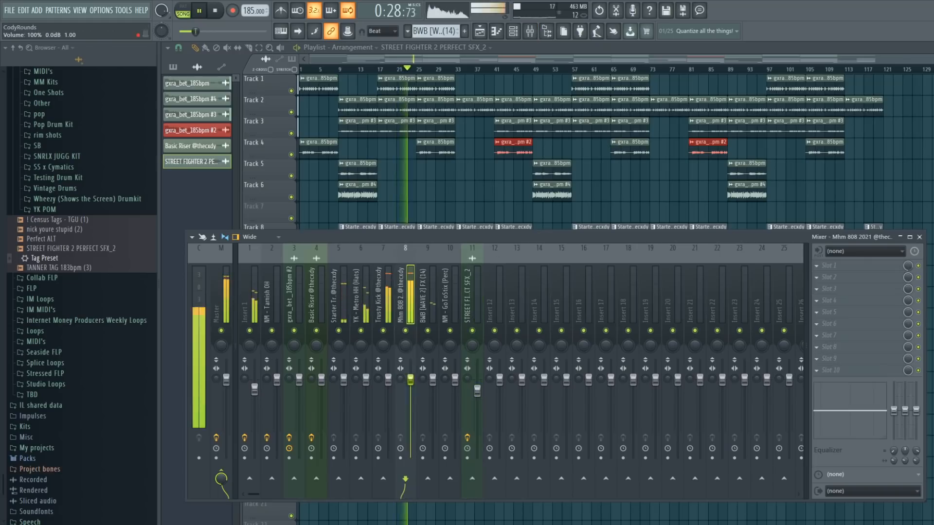
pyautogui.press('F9')
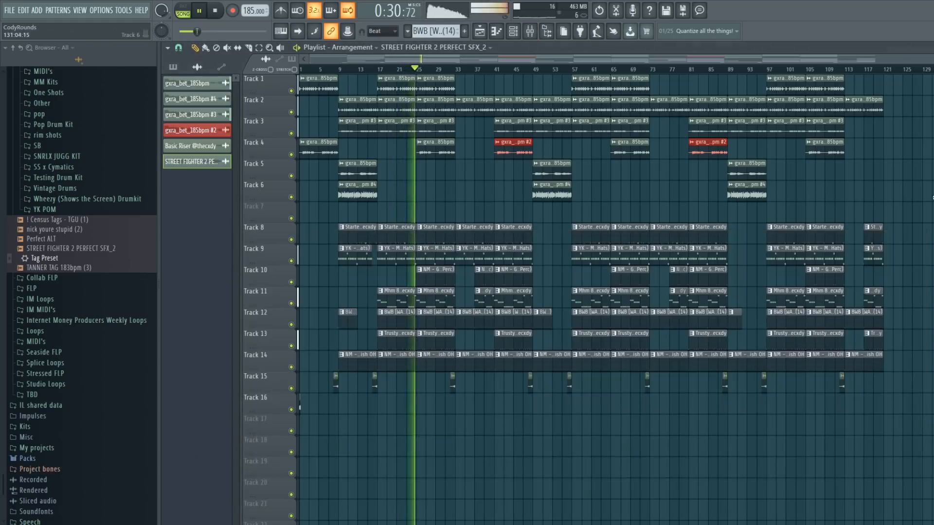